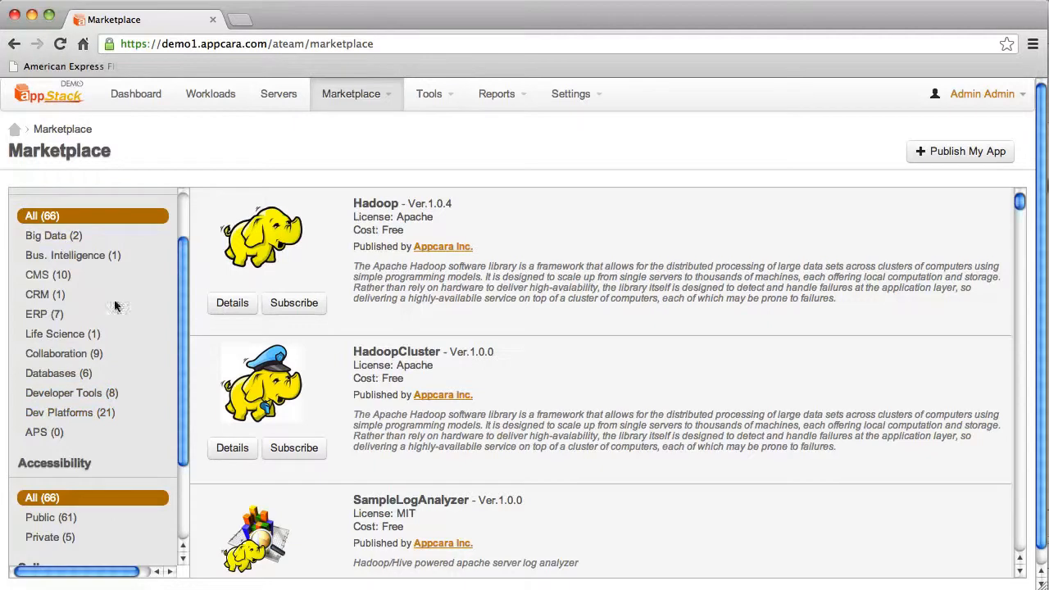
- Filter the marketplace to the CMS category and browse the listed applications as far as Server Farm Drupal
{"action": "left_click_drag", "start_coordinate": [171, 335], "coordinate": [178, 270]}
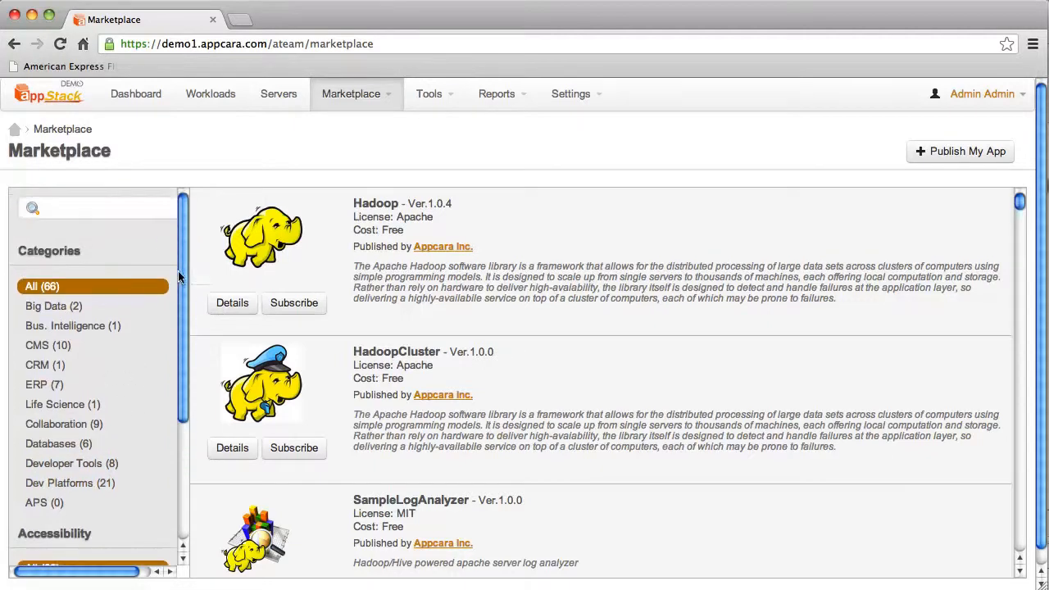
{"action": "left_click", "coordinate": [71, 348]}
{"action": "scroll", "coordinate": [530, 362], "scroll_direction": "down", "scroll_amount": 5}
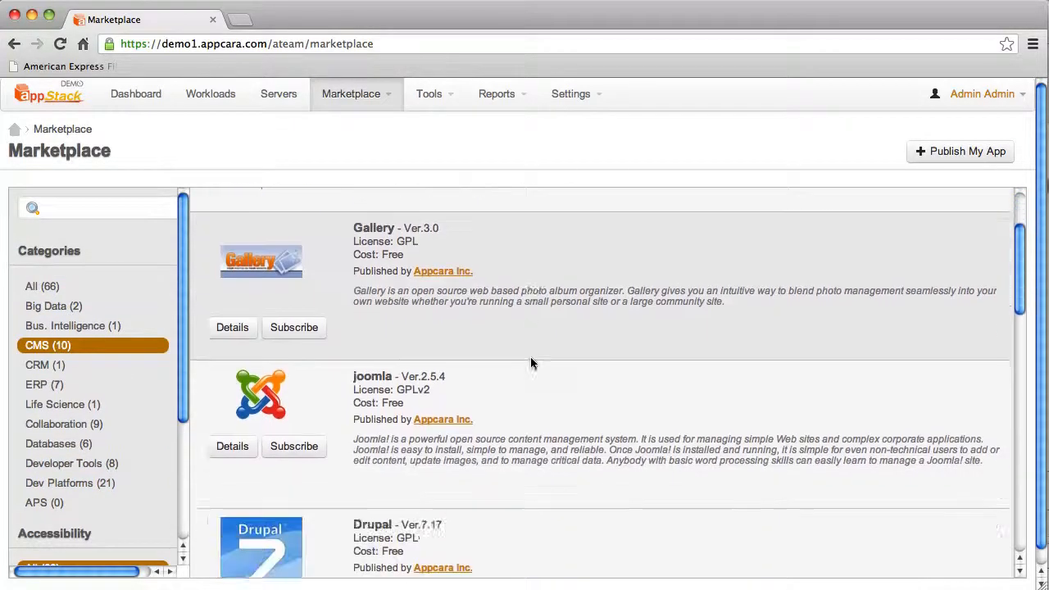
{"action": "scroll", "coordinate": [530, 363], "scroll_direction": "down", "scroll_amount": 1}
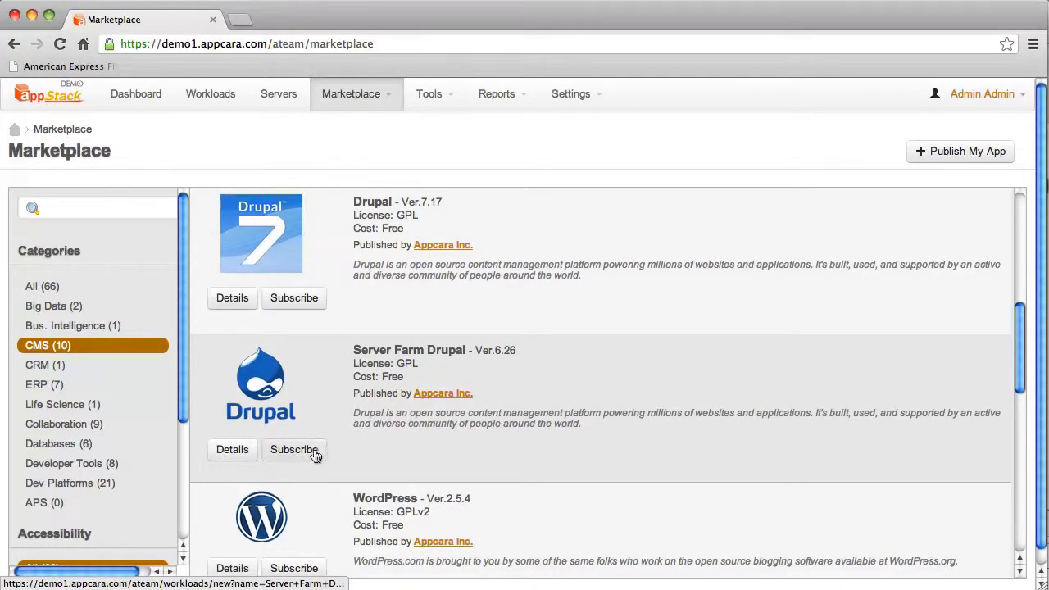
- View the details of Server Farm Drupal, including its system requirements, product support and screenshots
{"action": "left_click", "coordinate": [238, 456]}
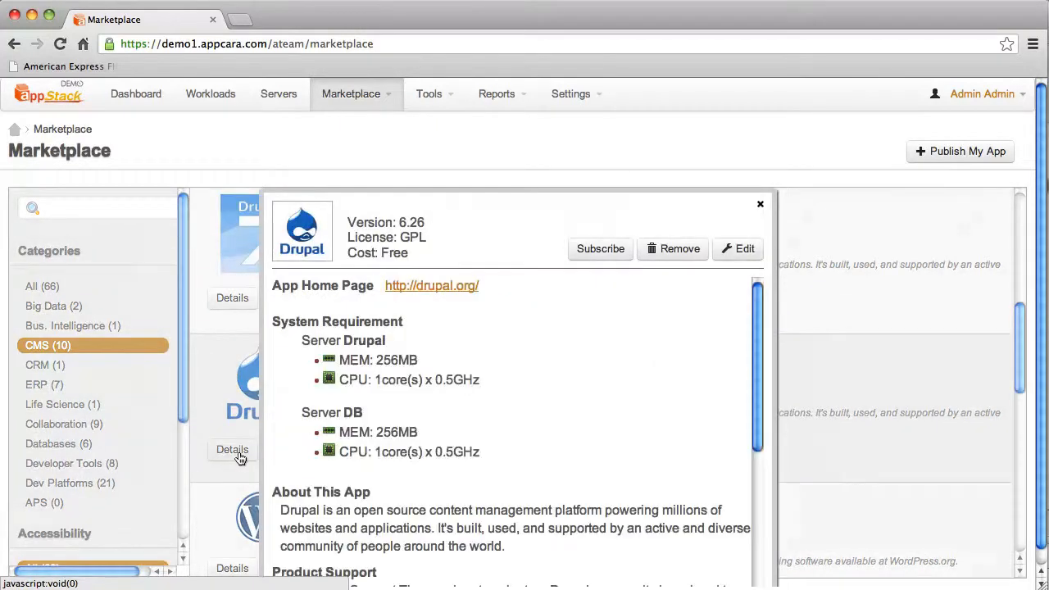
{"action": "scroll", "coordinate": [416, 385], "scroll_direction": "down", "scroll_amount": 10}
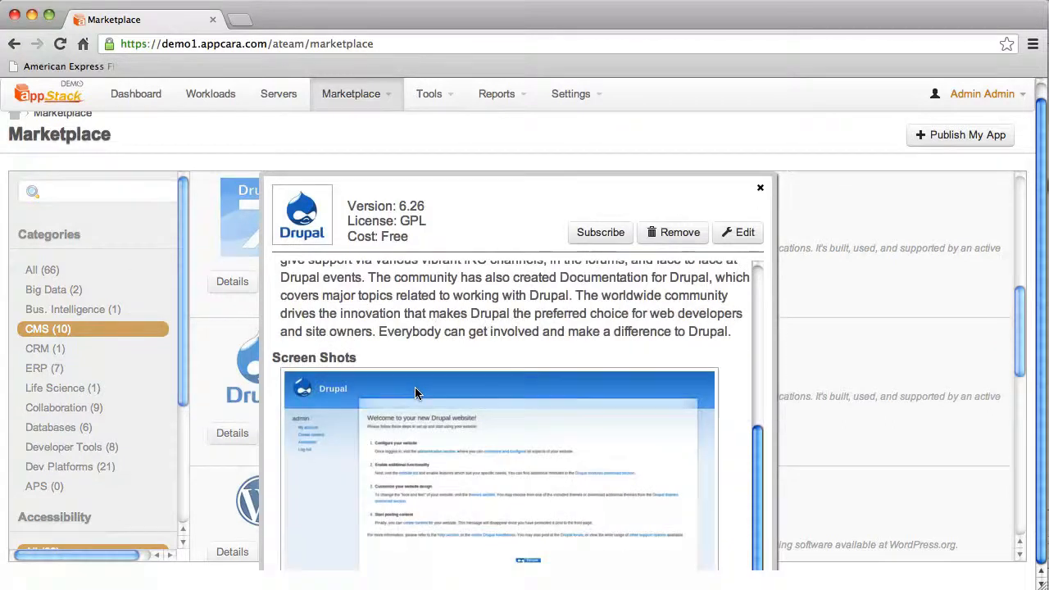
{"action": "scroll", "coordinate": [416, 393], "scroll_direction": "up", "scroll_amount": 5}
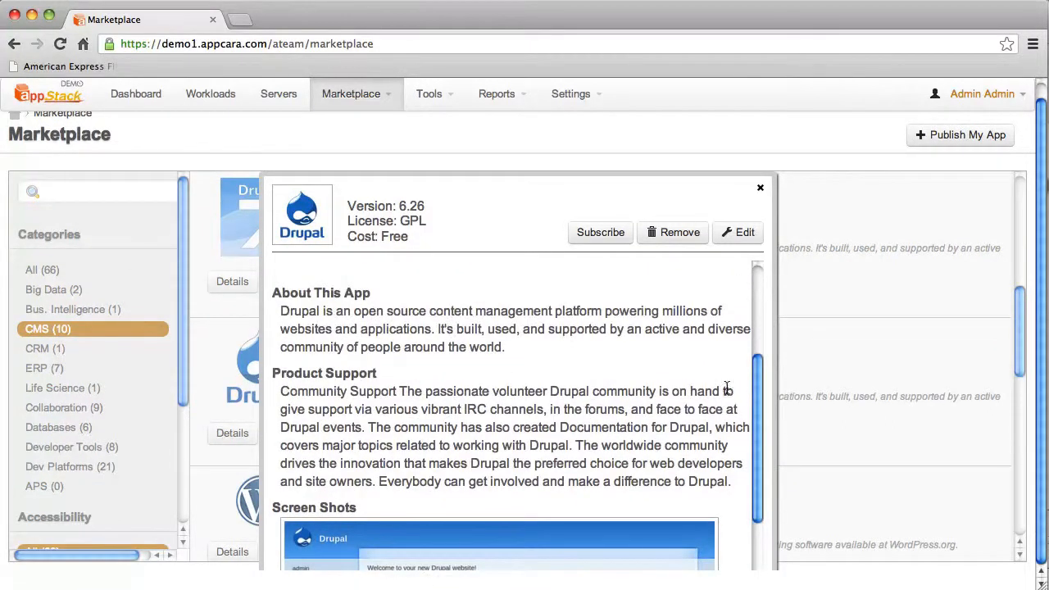
{"action": "scroll", "coordinate": [746, 395], "scroll_direction": "down", "scroll_amount": 3}
{"action": "scroll", "coordinate": [747, 397], "scroll_direction": "up", "scroll_amount": 10}
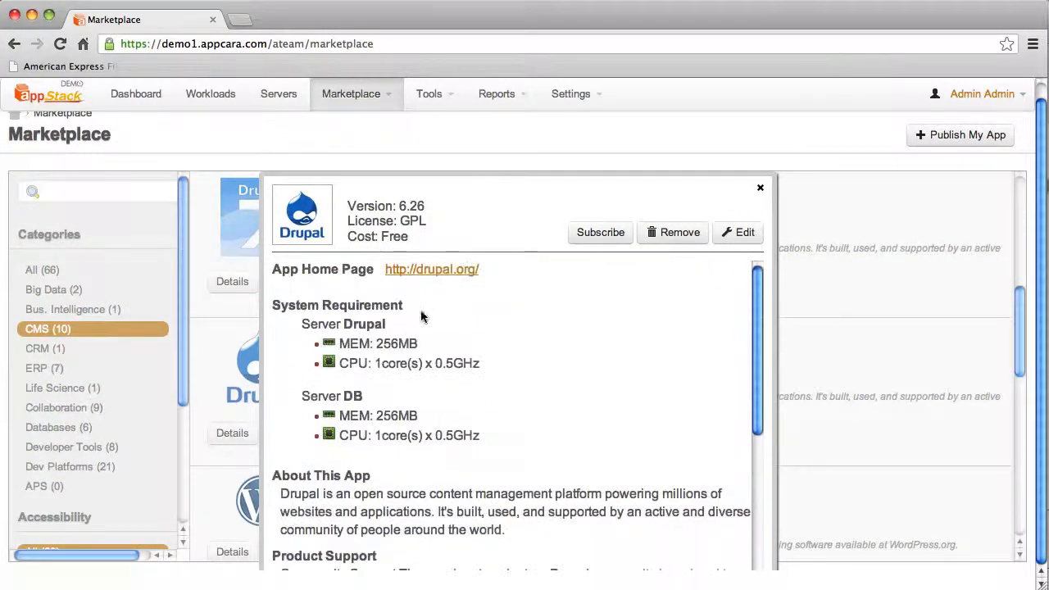
- Open Server Farm Drupal for editing and check the choices for its deploy method and accessibility
{"action": "left_click", "coordinate": [732, 232]}
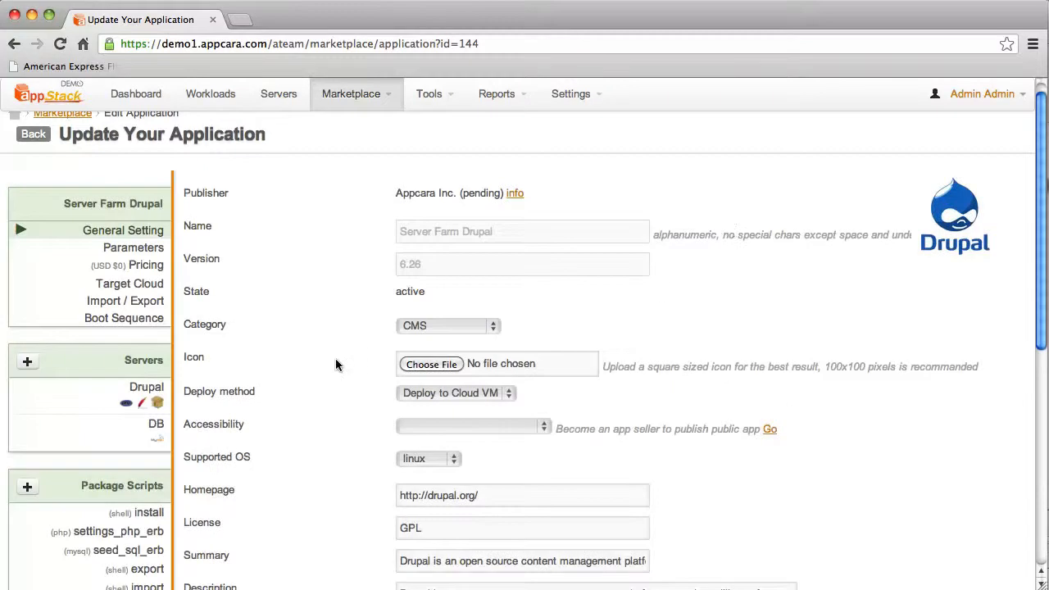
{"action": "mouse_move", "coordinate": [1041, 298]}
{"action": "left_mouse_down"}
{"action": "mouse_move", "coordinate": [1034, 369]}
{"action": "mouse_move", "coordinate": [1037, 285]}
{"action": "left_mouse_up"}
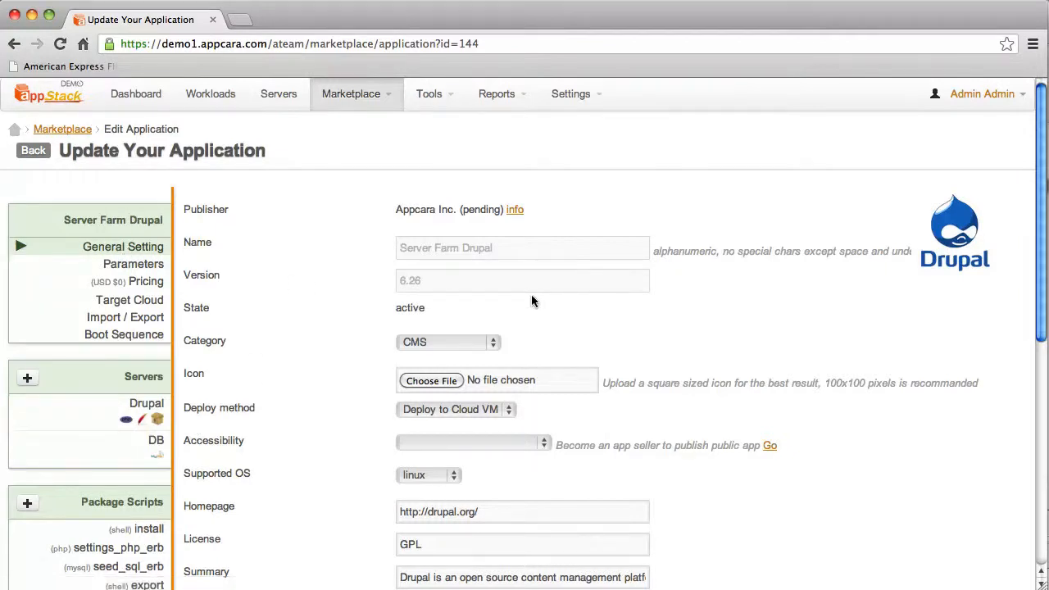
{"action": "scroll", "coordinate": [317, 294], "scroll_direction": "down", "scroll_amount": 3}
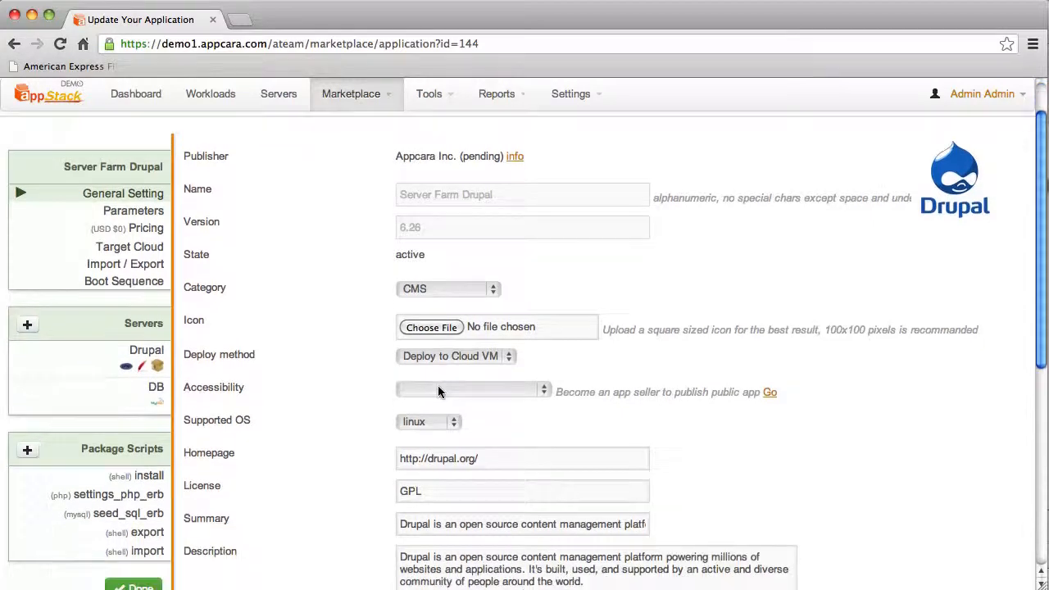
{"action": "left_click", "coordinate": [439, 336]}
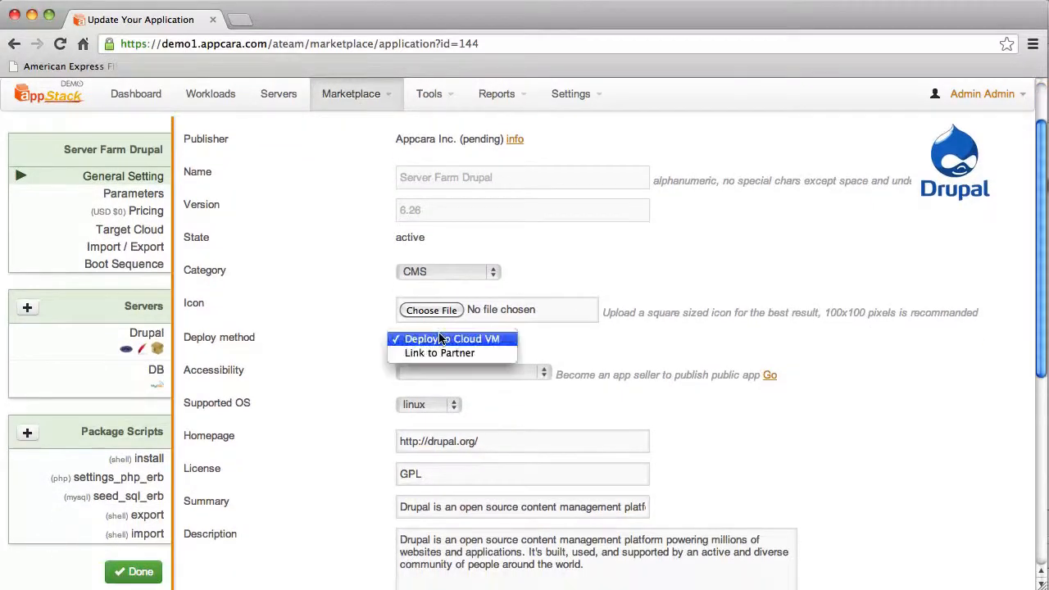
{"action": "left_click", "coordinate": [441, 363]}
{"action": "left_click", "coordinate": [441, 369]}
{"action": "left_click", "coordinate": [440, 370]}
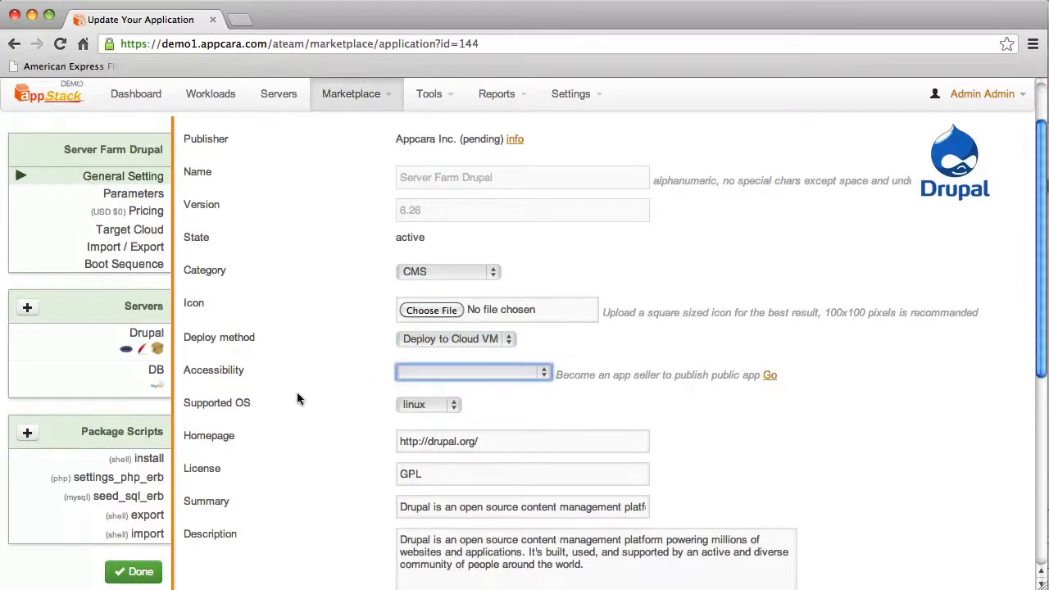
- Review the remaining general settings of the application, from its homepage and description to support text and screenshots
{"action": "scroll", "coordinate": [297, 392], "scroll_direction": "down", "scroll_amount": 5}
{"action": "scroll", "coordinate": [298, 407], "scroll_direction": "down", "scroll_amount": 5}
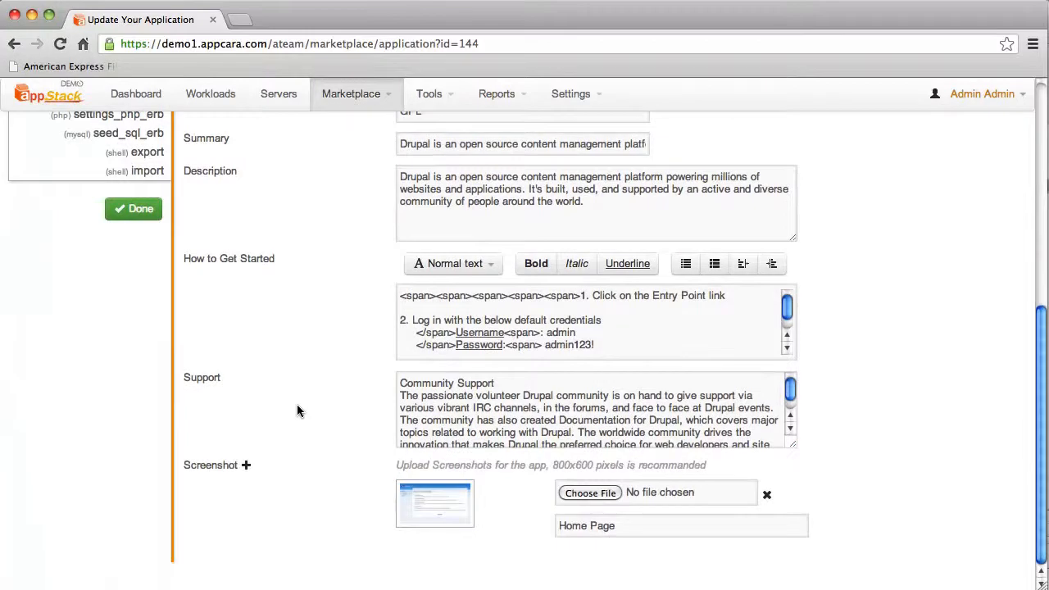
{"action": "scroll", "coordinate": [414, 443], "scroll_direction": "up", "scroll_amount": 5}
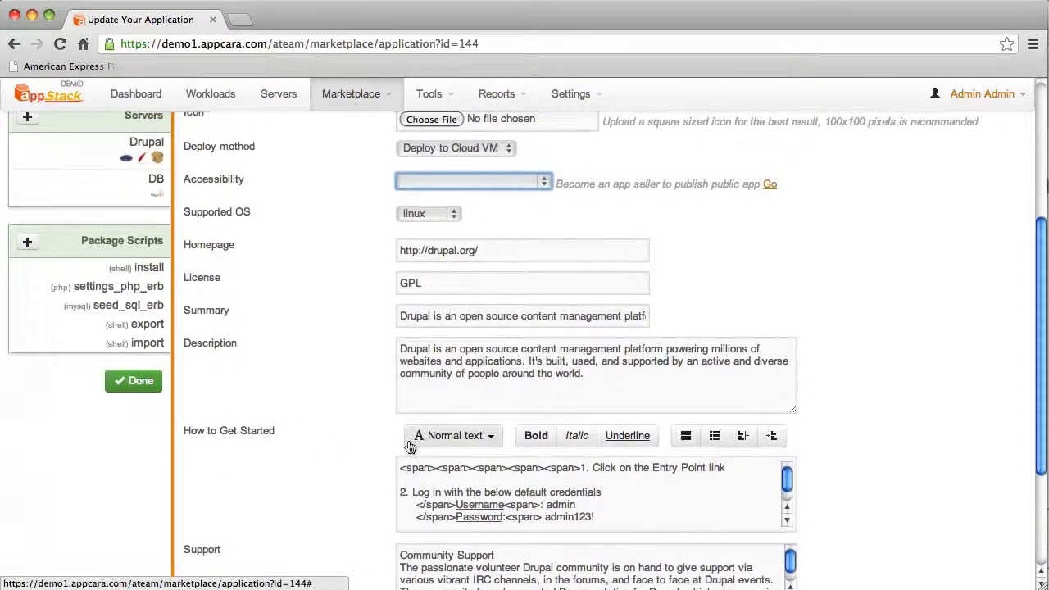
{"action": "scroll", "coordinate": [410, 446], "scroll_direction": "up", "scroll_amount": 8}
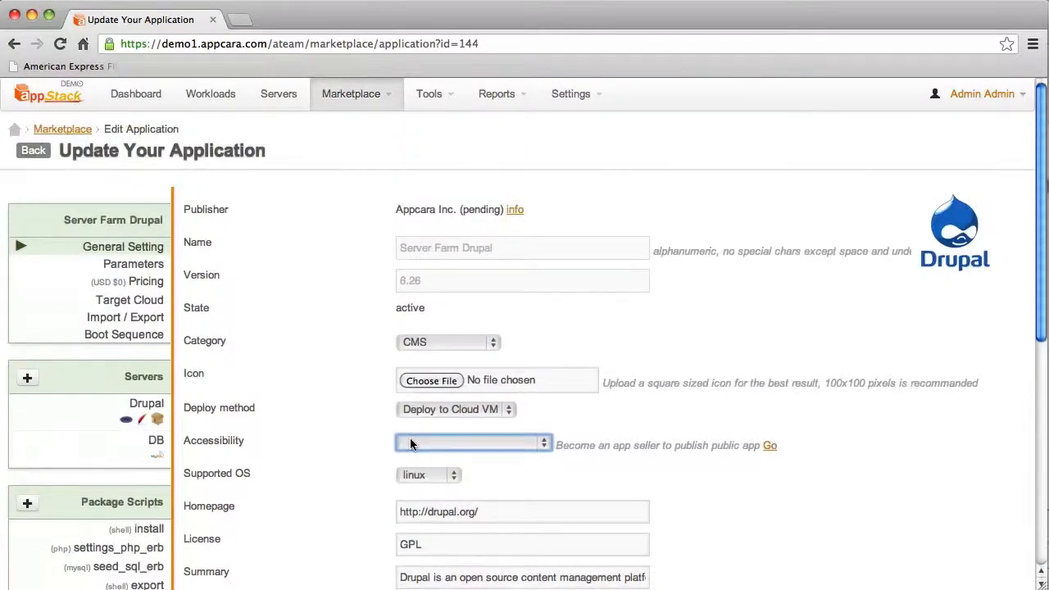
- Review the application's configuration parameters, from the document root and port to the site and admin account items
{"action": "left_click", "coordinate": [135, 271]}
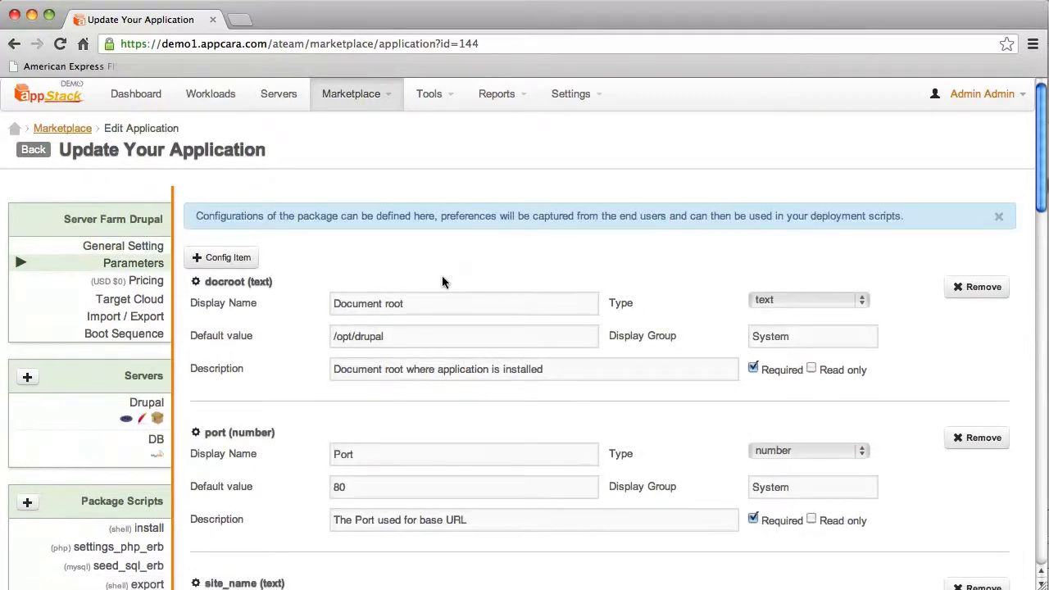
{"action": "scroll", "coordinate": [442, 281], "scroll_direction": "down", "scroll_amount": 5}
{"action": "scroll", "coordinate": [441, 281], "scroll_direction": "down", "scroll_amount": 4}
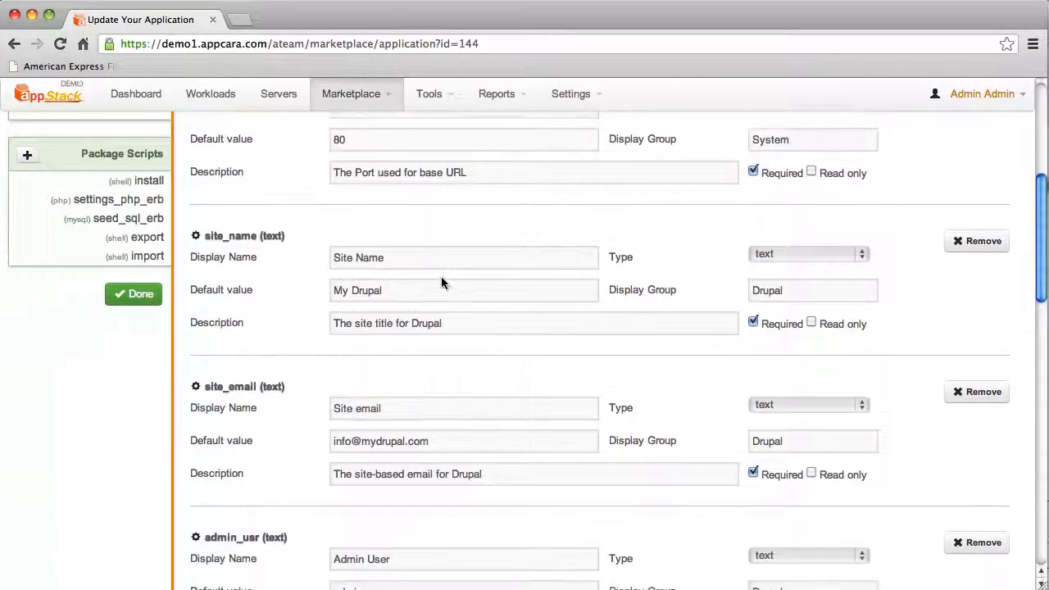
{"action": "scroll", "coordinate": [441, 281], "scroll_direction": "down", "scroll_amount": 5}
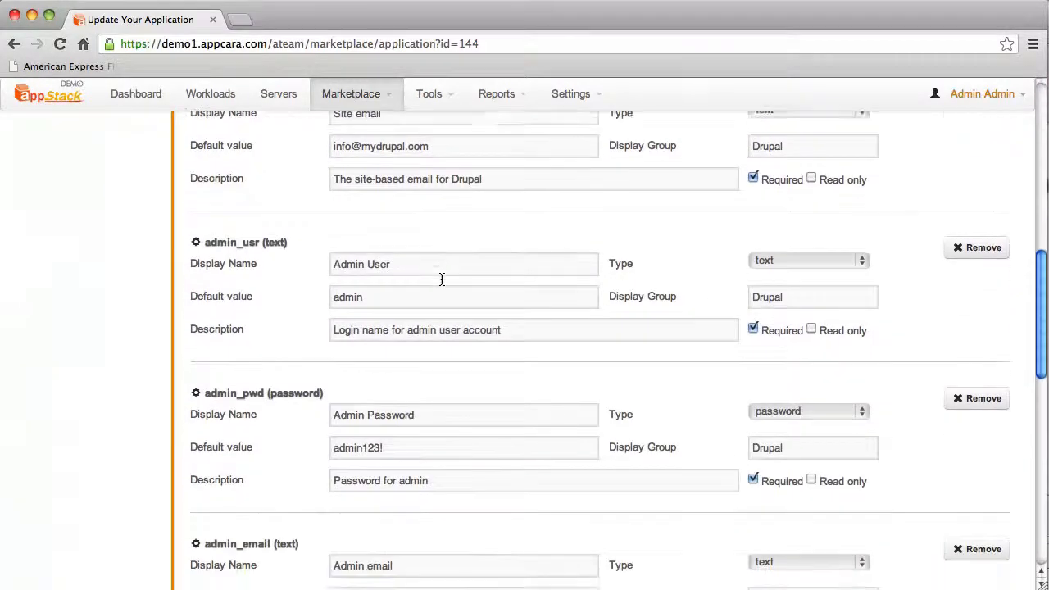
{"action": "scroll", "coordinate": [441, 279], "scroll_direction": "down", "scroll_amount": 3}
{"action": "scroll", "coordinate": [440, 278], "scroll_direction": "up", "scroll_amount": 15}
{"action": "scroll", "coordinate": [441, 283], "scroll_direction": "up", "scroll_amount": 1}
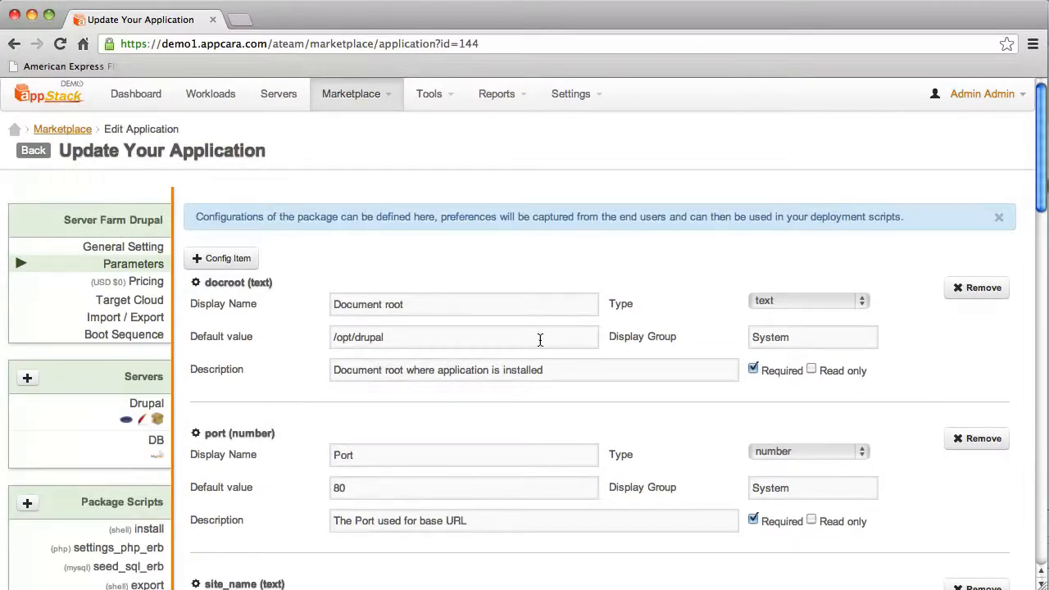
- Rename the application's existing pricing component to "My Service Provider" and set its price to 1.00 USD
{"action": "left_click", "coordinate": [141, 282]}
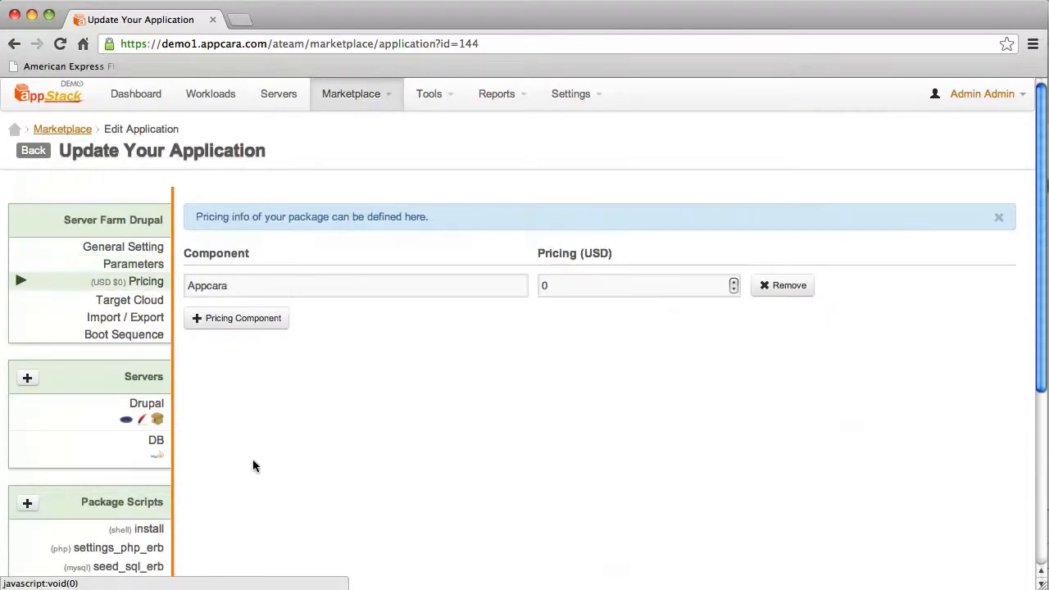
{"action": "double_click", "coordinate": [251, 283]}
{"action": "type", "text": "My Se"}
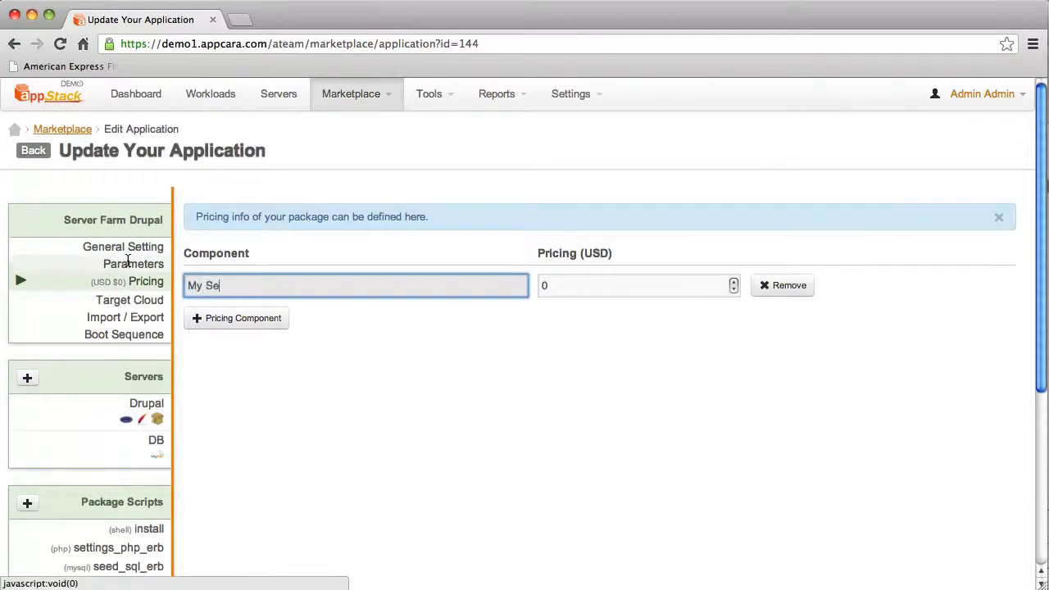
{"action": "type", "text": "rvice Provider"}
{"action": "key", "text": "Tab"}
{"action": "type", "text": "1"}
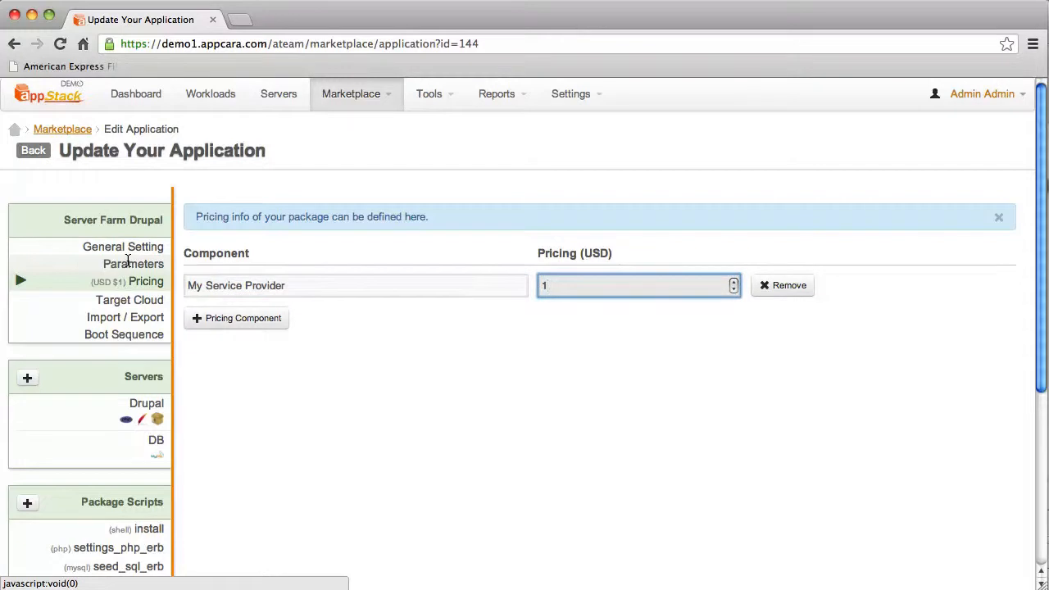
{"action": "type", "text": ".00"}
{"action": "key", "text": "Tab"}
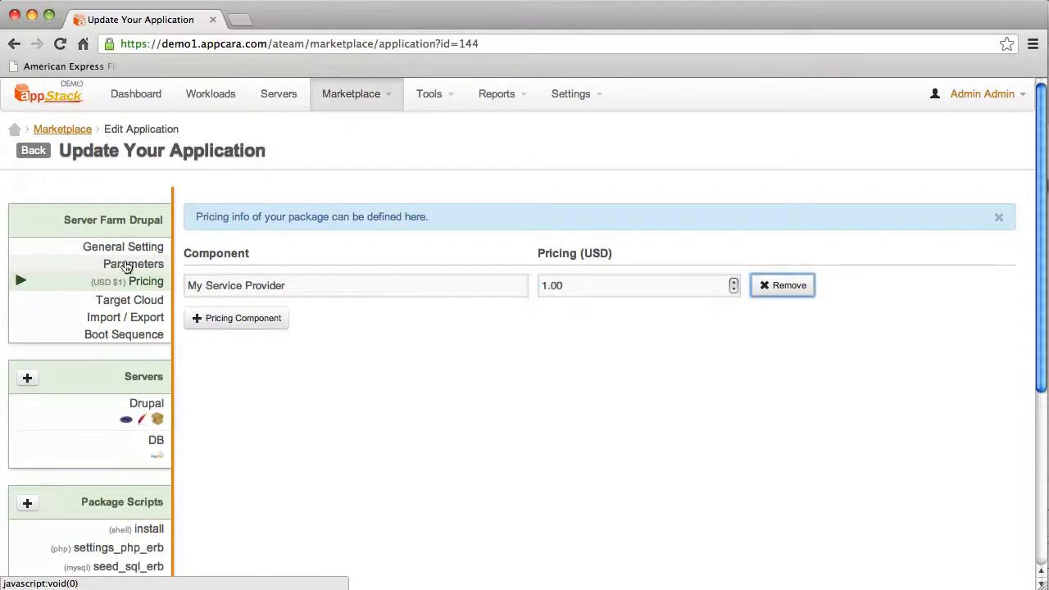
- Add a second pricing component named "ISV" with a price of 1.00 USD
{"action": "left_click", "coordinate": [222, 320]}
{"action": "left_click", "coordinate": [235, 318]}
{"action": "double_click", "coordinate": [235, 318]}
{"action": "type", "text": "ISV"}
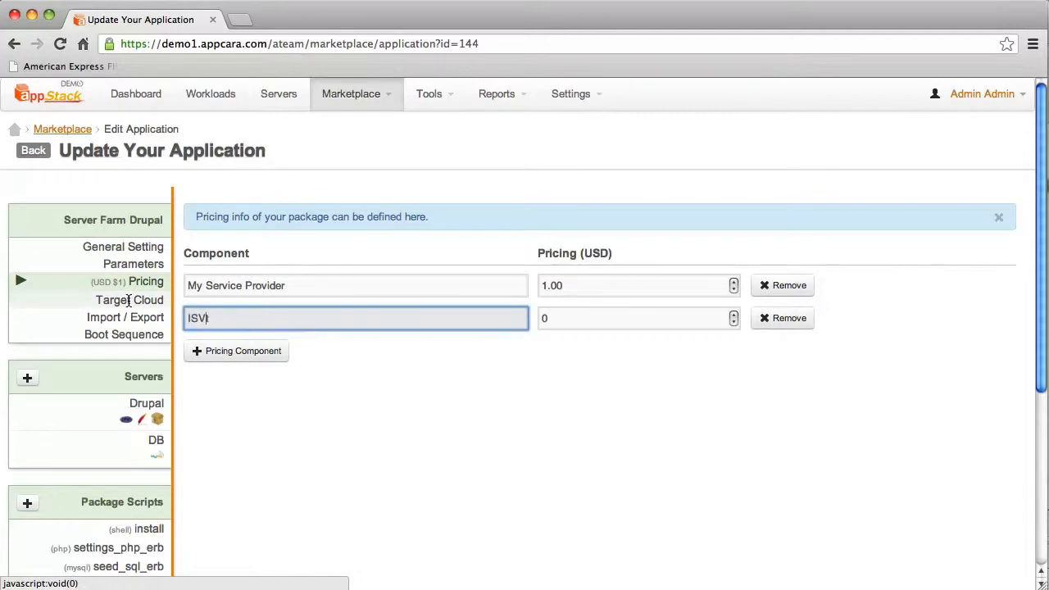
{"action": "key", "text": "Tab"}
{"action": "type", "text": "1"}
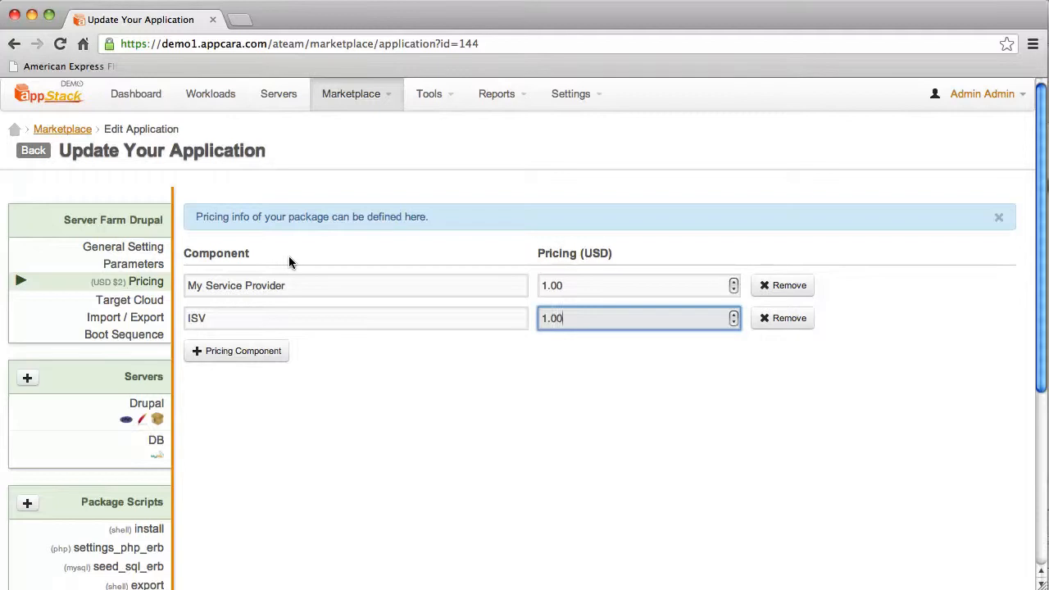
{"action": "left_click", "coordinate": [518, 99]}
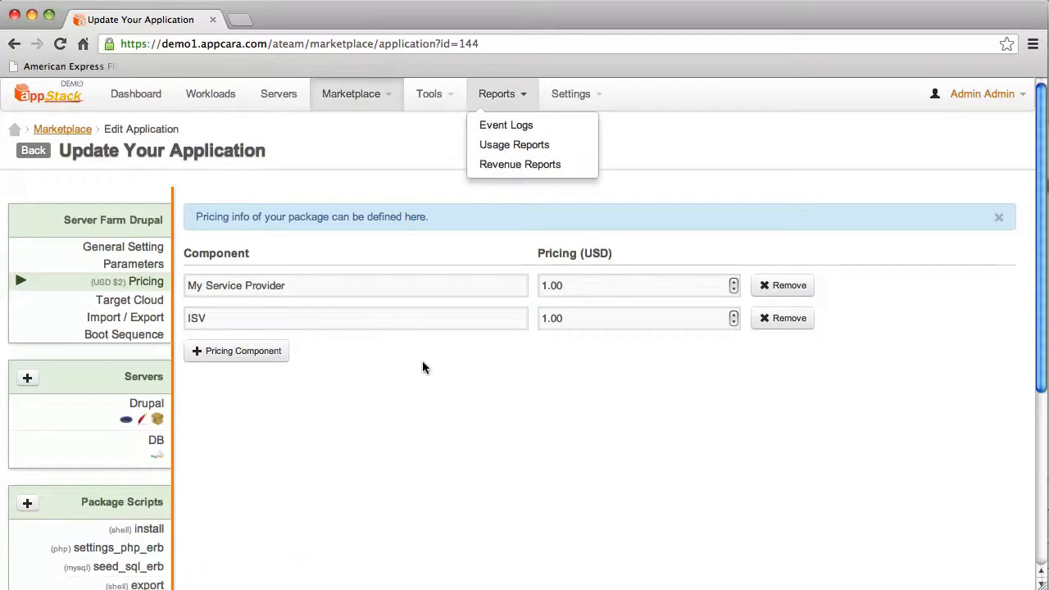
{"action": "left_click", "coordinate": [319, 399]}
- Look through the cloud providers available as a target cloud preference, without choosing one
{"action": "left_click", "coordinate": [154, 309]}
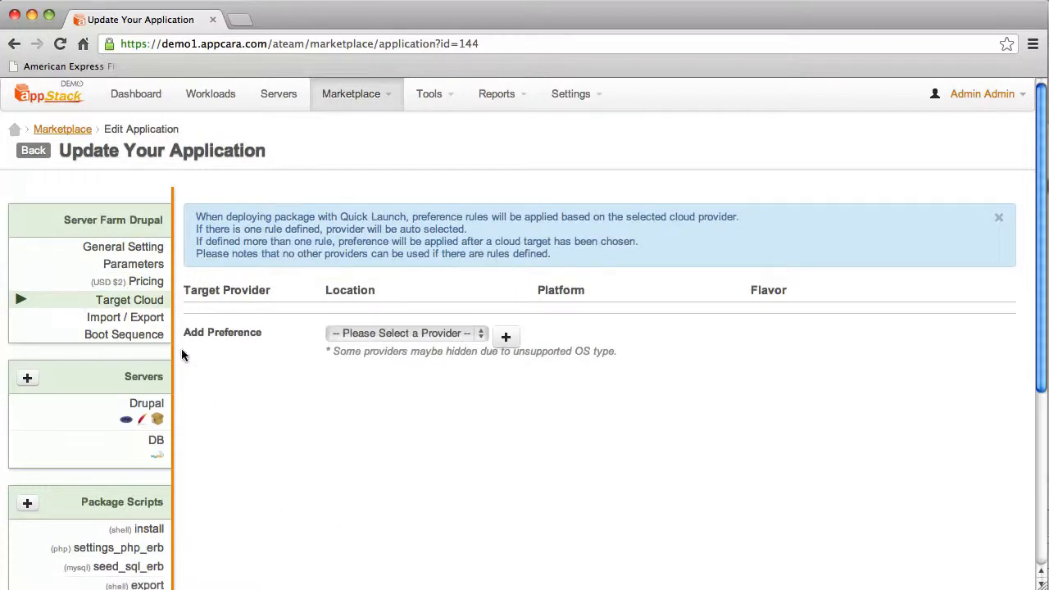
{"action": "left_click", "coordinate": [447, 334]}
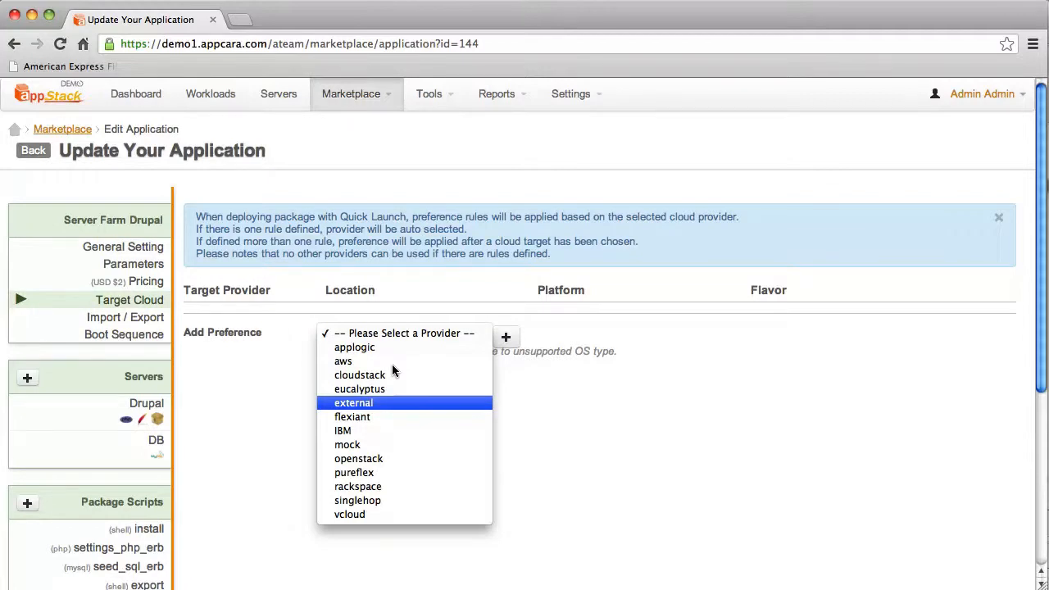
{"action": "left_click", "coordinate": [589, 454]}
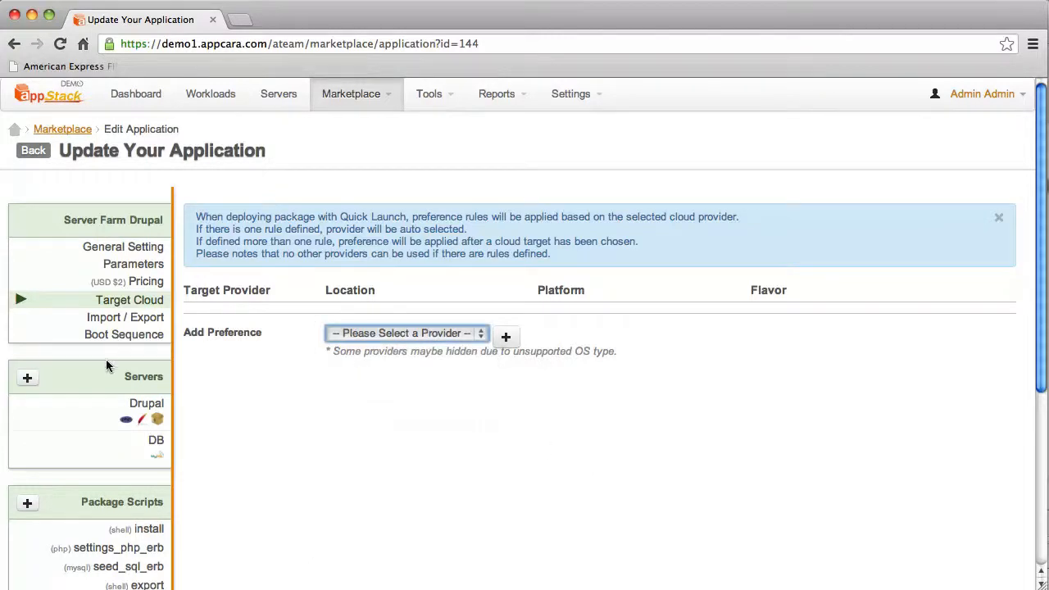
- Review the application's boot sequence and the installations assigned to each booting stage
{"action": "left_click", "coordinate": [117, 338]}
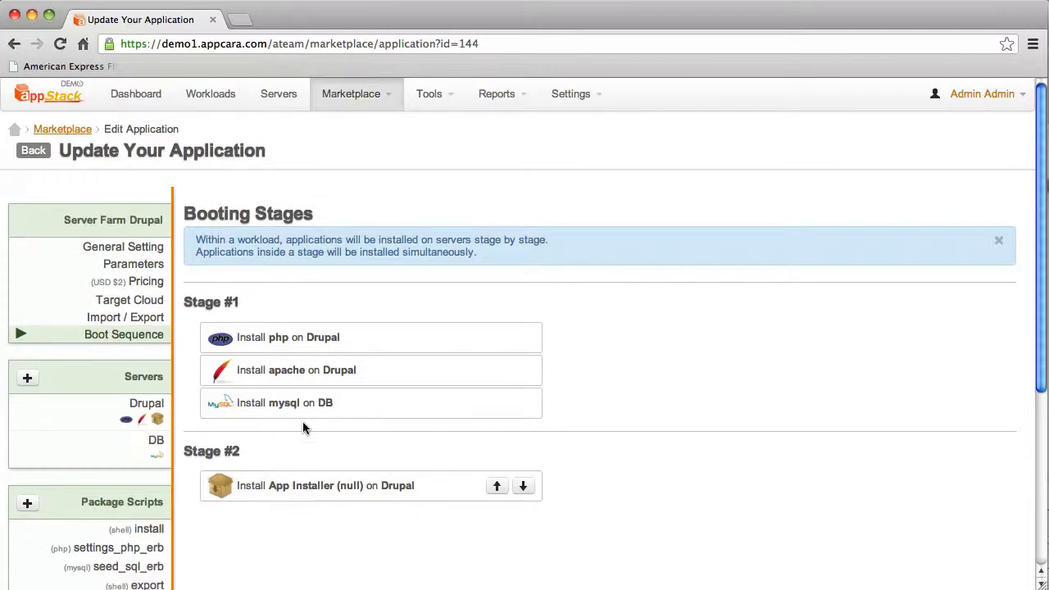
{"action": "scroll", "coordinate": [303, 423], "scroll_direction": "down", "scroll_amount": 1}
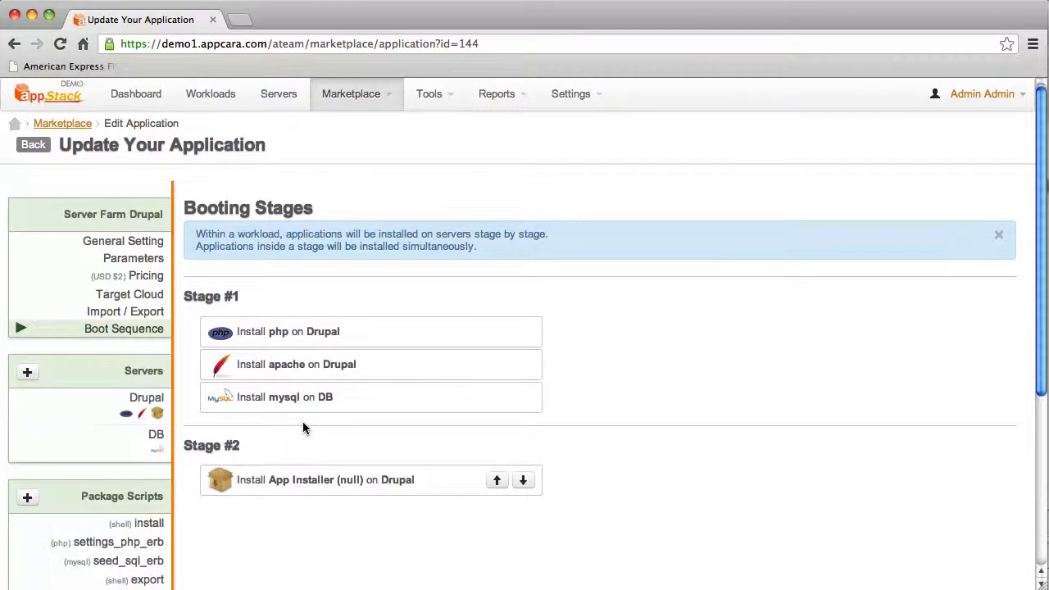
{"action": "scroll", "coordinate": [303, 425], "scroll_direction": "down", "scroll_amount": 3}
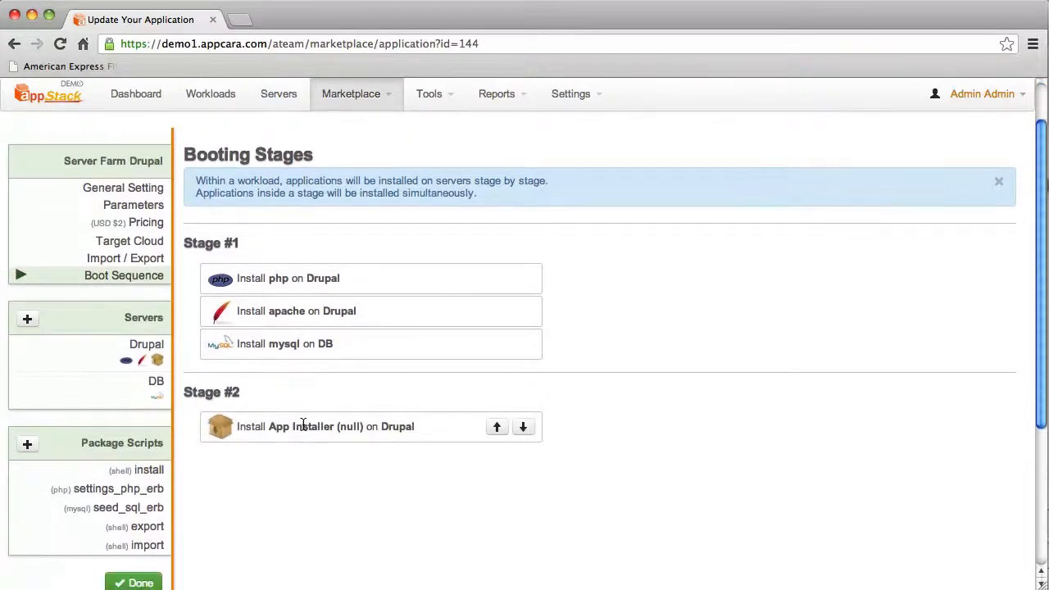
{"action": "scroll", "coordinate": [303, 426], "scroll_direction": "down", "scroll_amount": 1}
- Open the install package script and examine its shell code and the environment variables available to it
{"action": "left_click", "coordinate": [115, 424]}
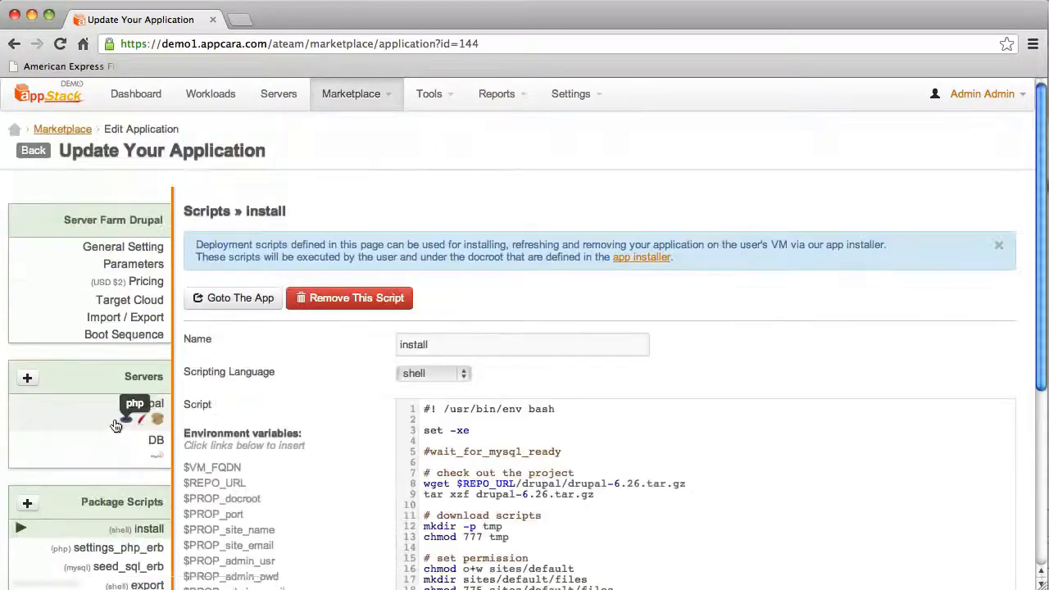
{"action": "scroll", "coordinate": [261, 414], "scroll_direction": "down", "scroll_amount": 3}
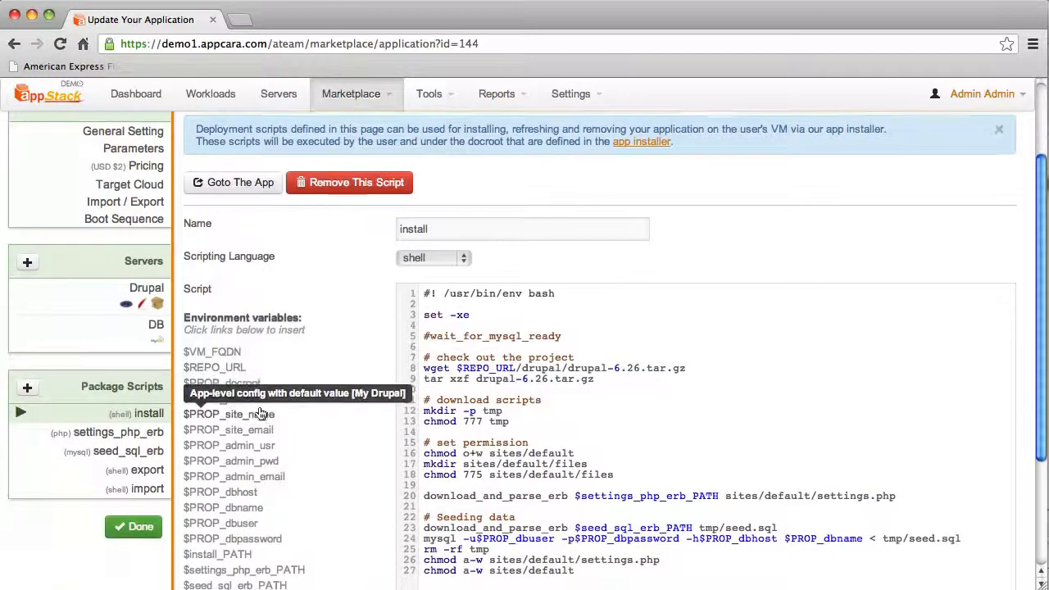
{"action": "scroll", "coordinate": [261, 413], "scroll_direction": "up", "scroll_amount": 2}
{"action": "scroll", "coordinate": [261, 414], "scroll_direction": "down", "scroll_amount": 1}
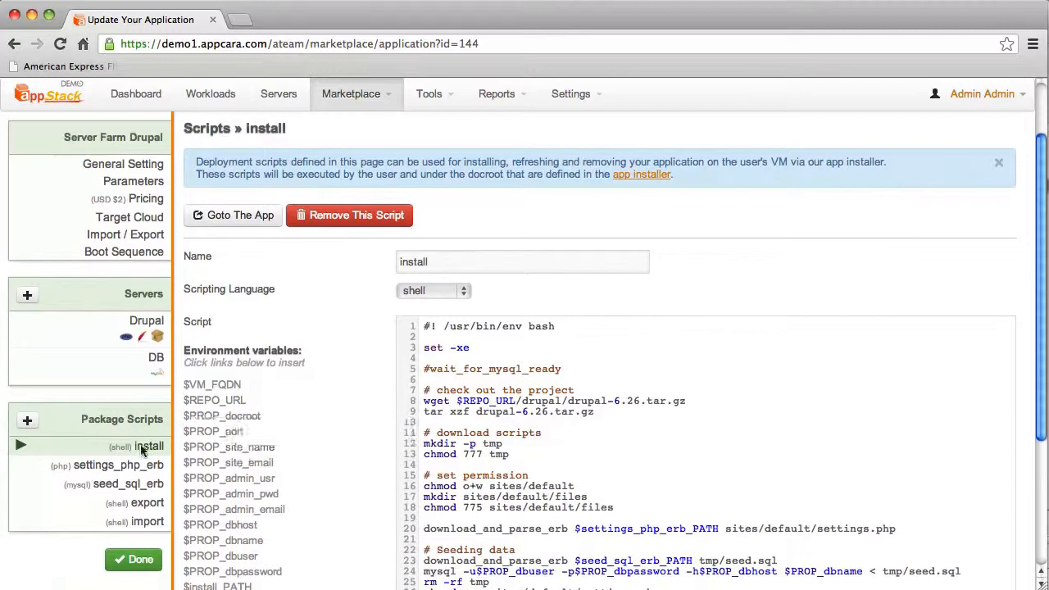
- Look through the install script's scripting languages, keeping shell, and highlight the $REPO_URL variable and the tar extraction line in its code
{"action": "left_click", "coordinate": [434, 294]}
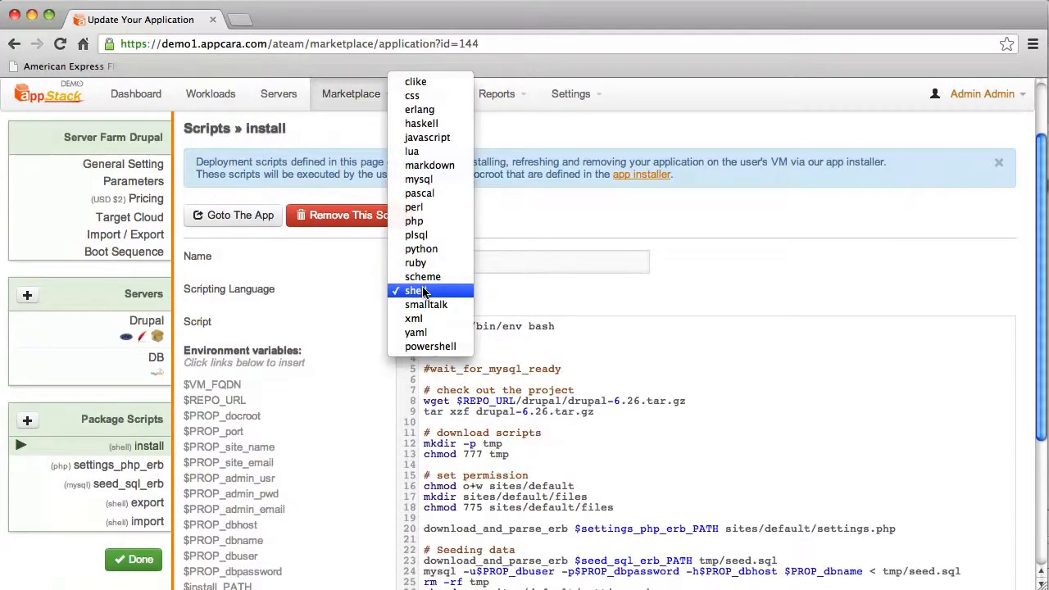
{"action": "left_click", "coordinate": [424, 291]}
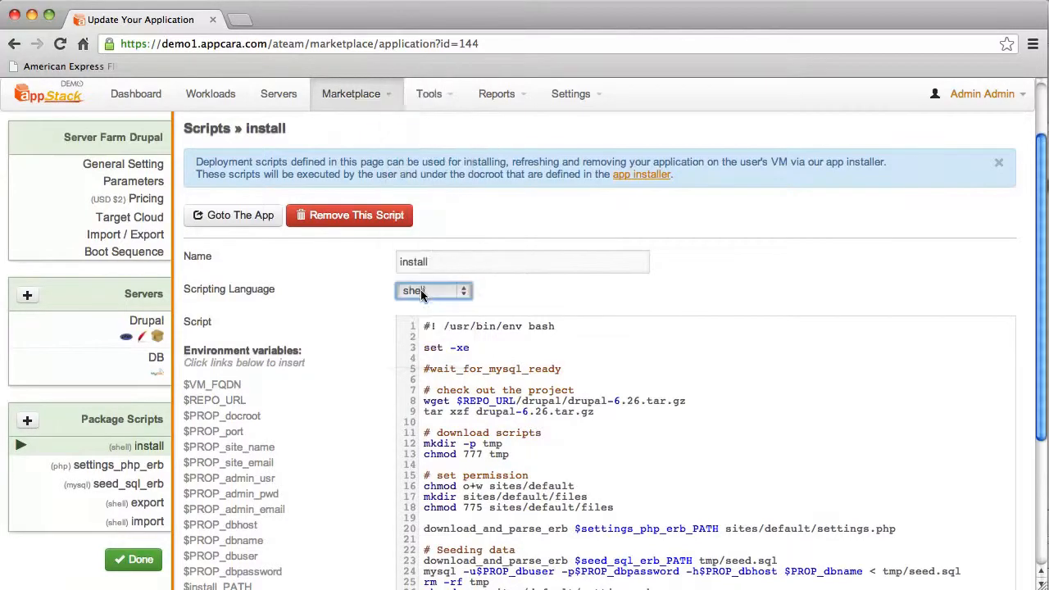
{"action": "scroll", "coordinate": [348, 308], "scroll_direction": "down", "scroll_amount": 1}
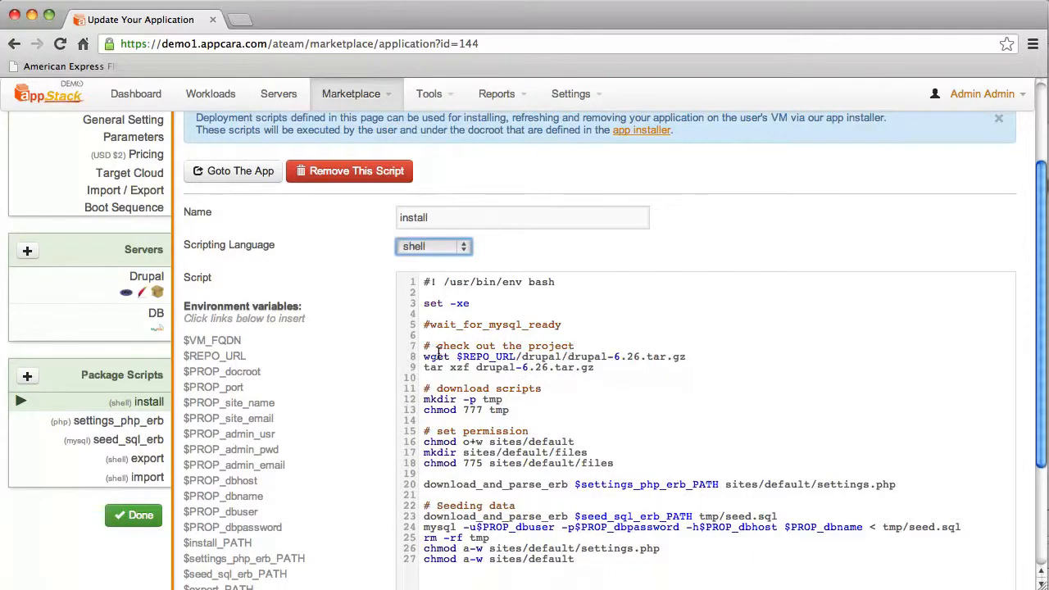
{"action": "left_click_drag", "start_coordinate": [447, 353], "coordinate": [509, 351]}
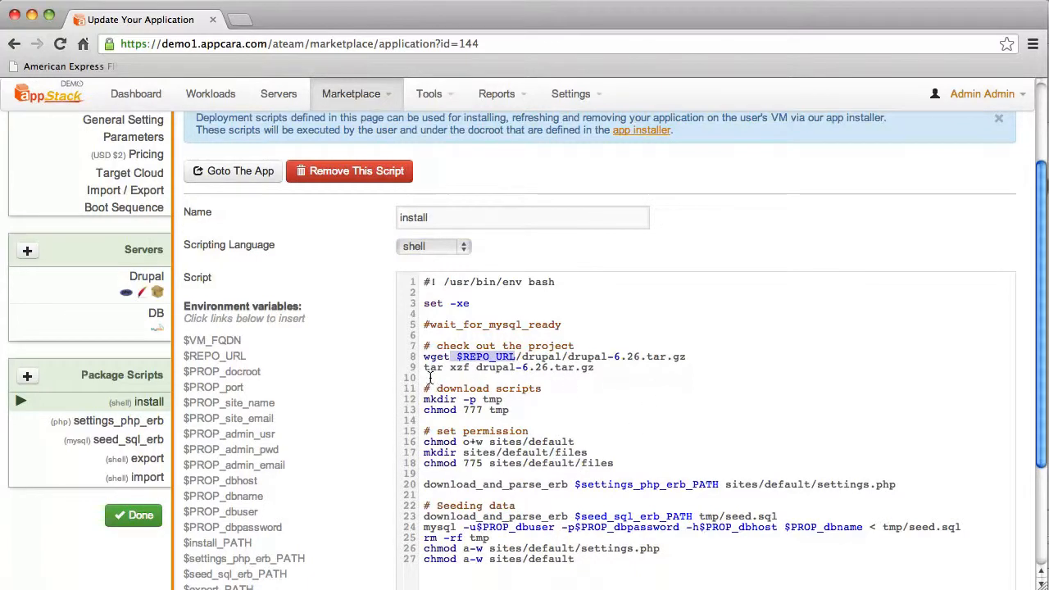
{"action": "left_click_drag", "start_coordinate": [425, 363], "coordinate": [602, 378]}
{"action": "scroll", "coordinate": [626, 384], "scroll_direction": "down", "scroll_amount": 3}
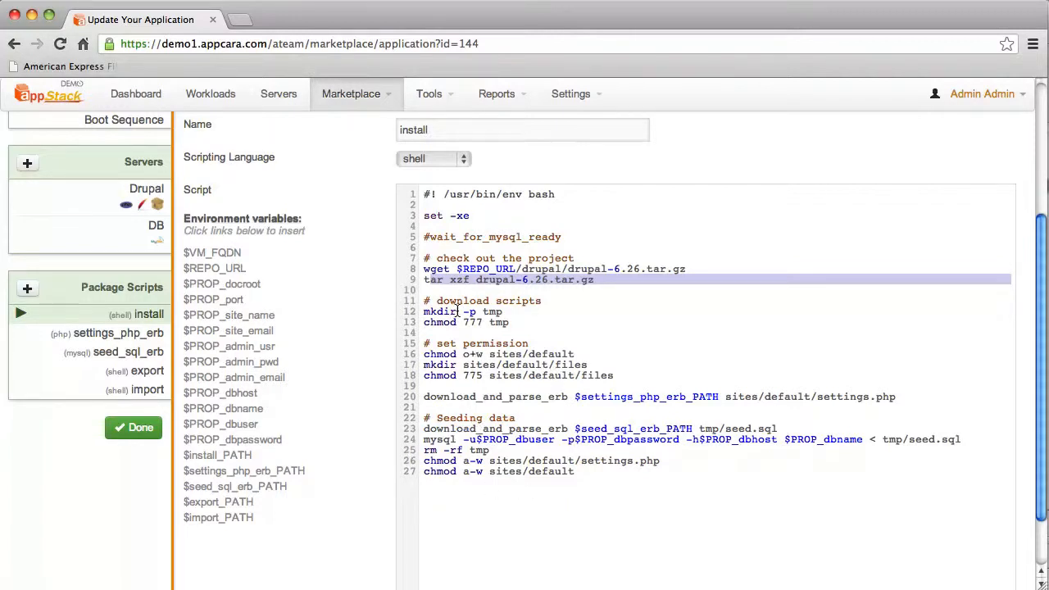
- Open the seed_sql_erb package script and look through its scripting language options, keeping mysql
{"action": "left_click", "coordinate": [132, 352]}
{"action": "scroll", "coordinate": [347, 343], "scroll_direction": "down", "scroll_amount": 3}
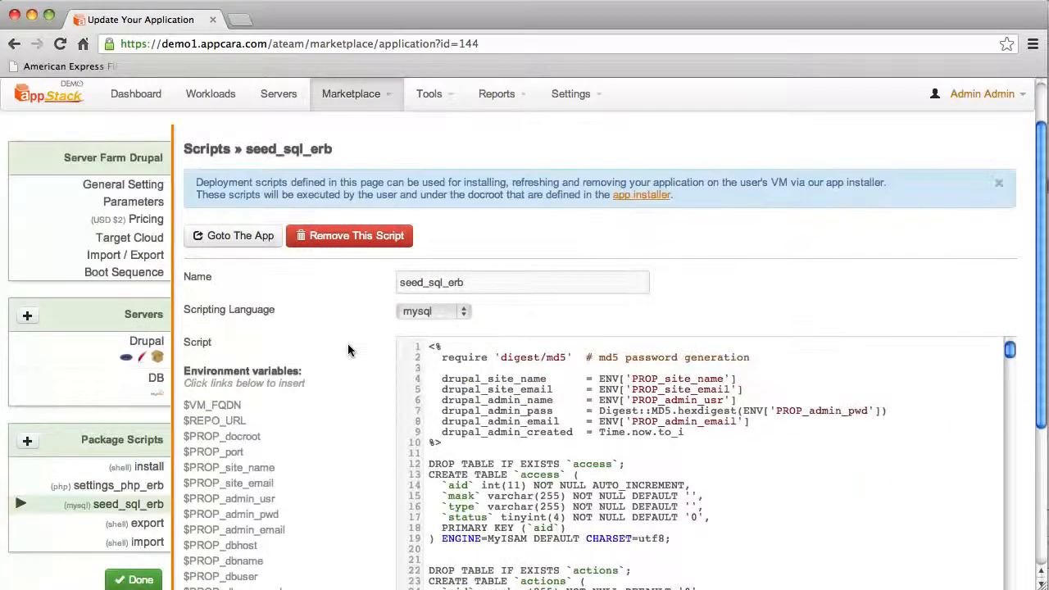
{"action": "scroll", "coordinate": [348, 351], "scroll_direction": "down", "scroll_amount": 2}
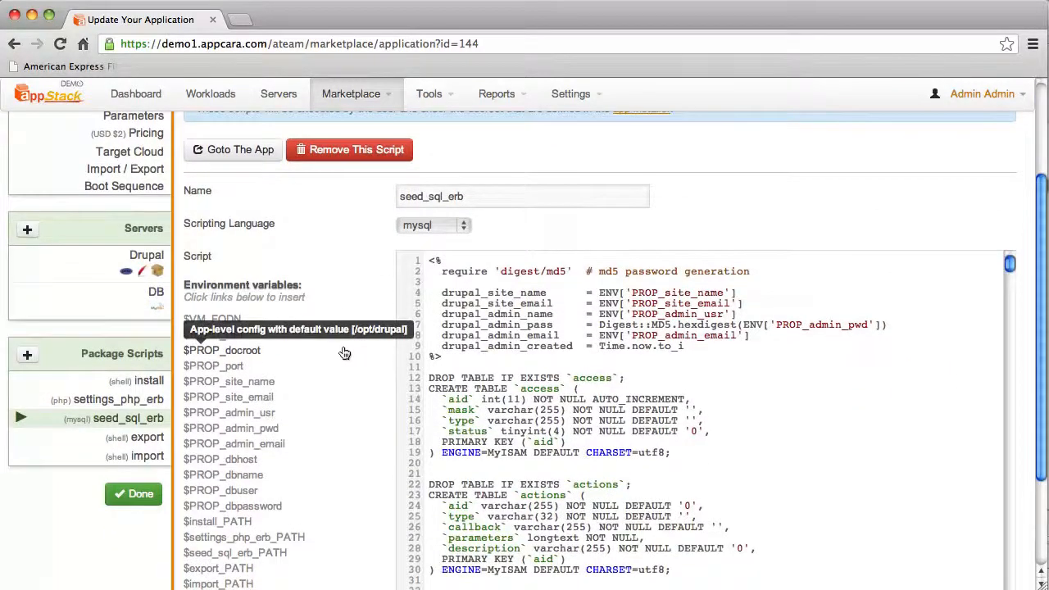
{"action": "scroll", "coordinate": [345, 352], "scroll_direction": "down", "scroll_amount": 2}
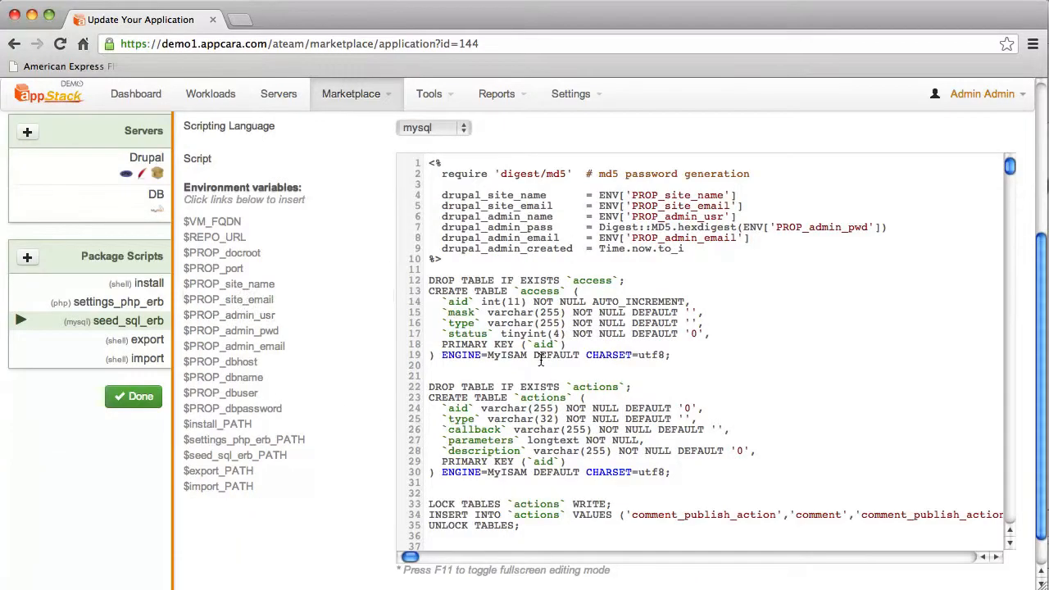
{"action": "left_click", "coordinate": [451, 128]}
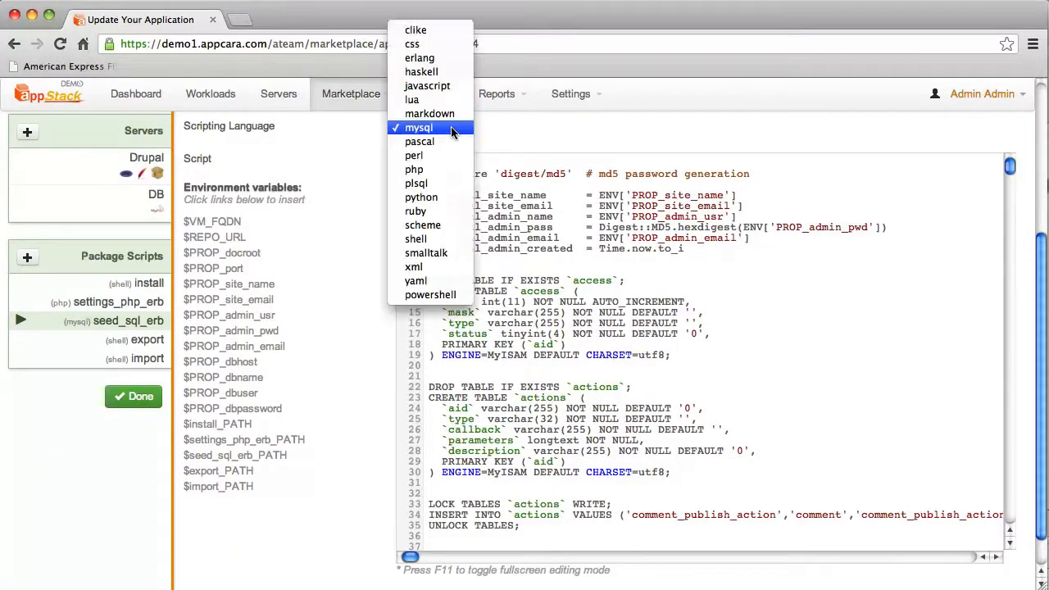
{"action": "left_click", "coordinate": [451, 128]}
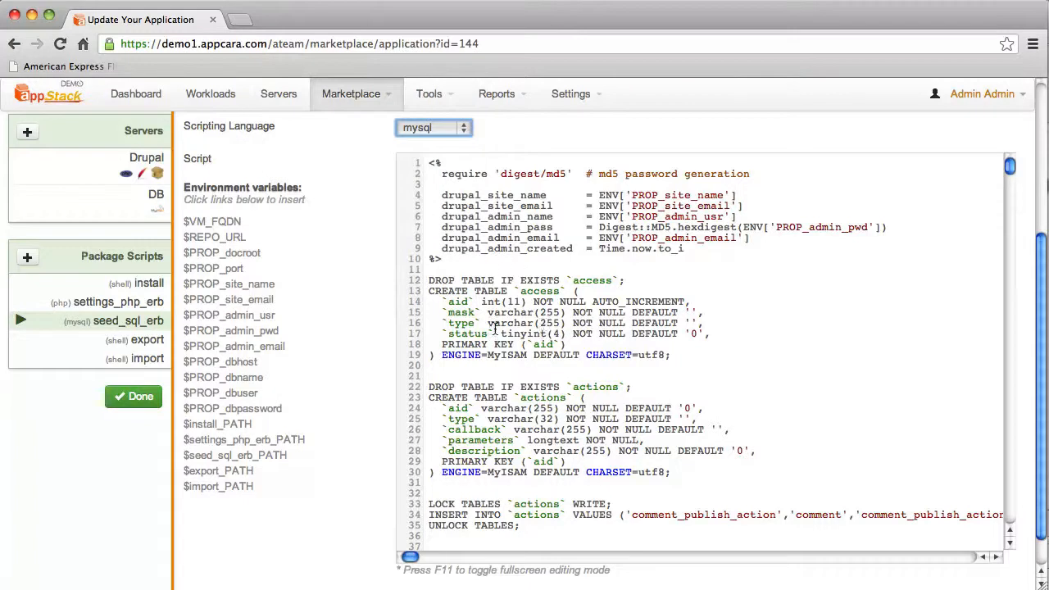
- Examine the SQL statements in the seed_sql_erb script, including its table definitions and the Drupal site variables at its beginning
{"action": "scroll", "coordinate": [530, 418], "scroll_direction": "down", "scroll_amount": 3}
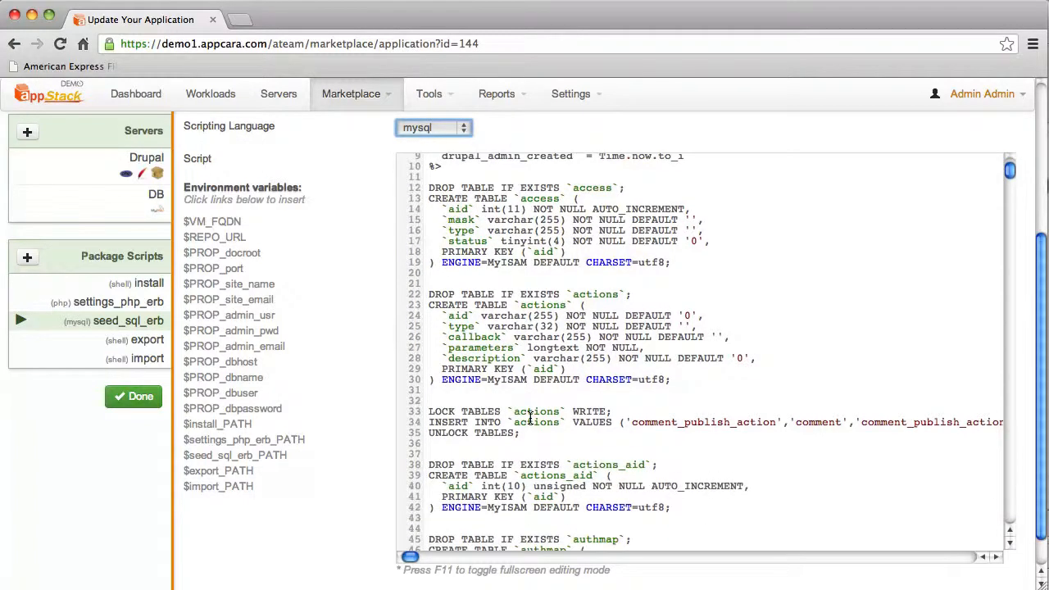
{"action": "scroll", "coordinate": [529, 419], "scroll_direction": "down", "scroll_amount": 4}
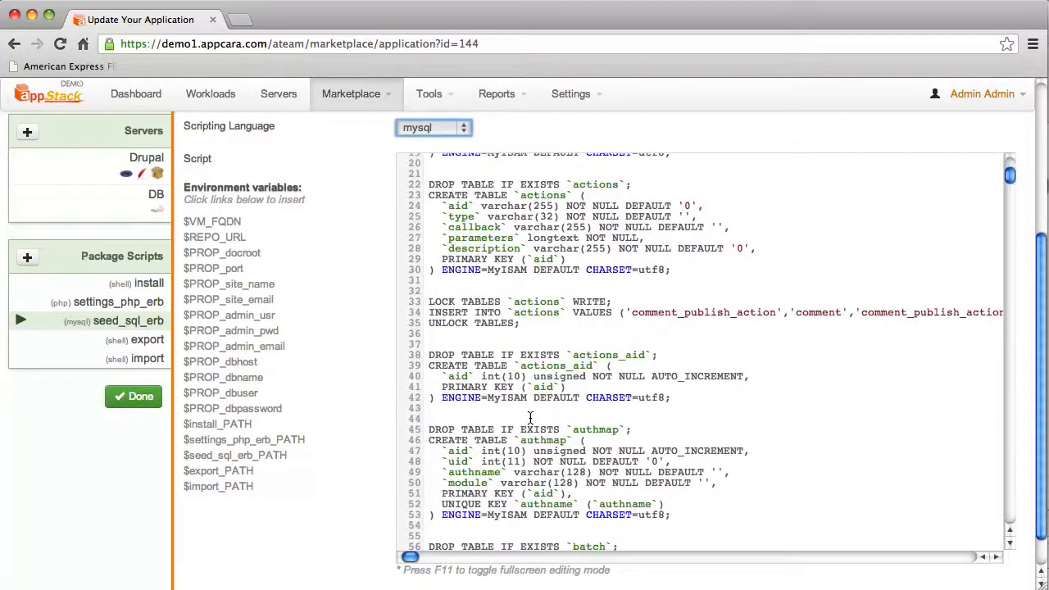
{"action": "scroll", "coordinate": [530, 418], "scroll_direction": "down", "scroll_amount": 5}
{"action": "scroll", "coordinate": [529, 419], "scroll_direction": "up", "scroll_amount": 15}
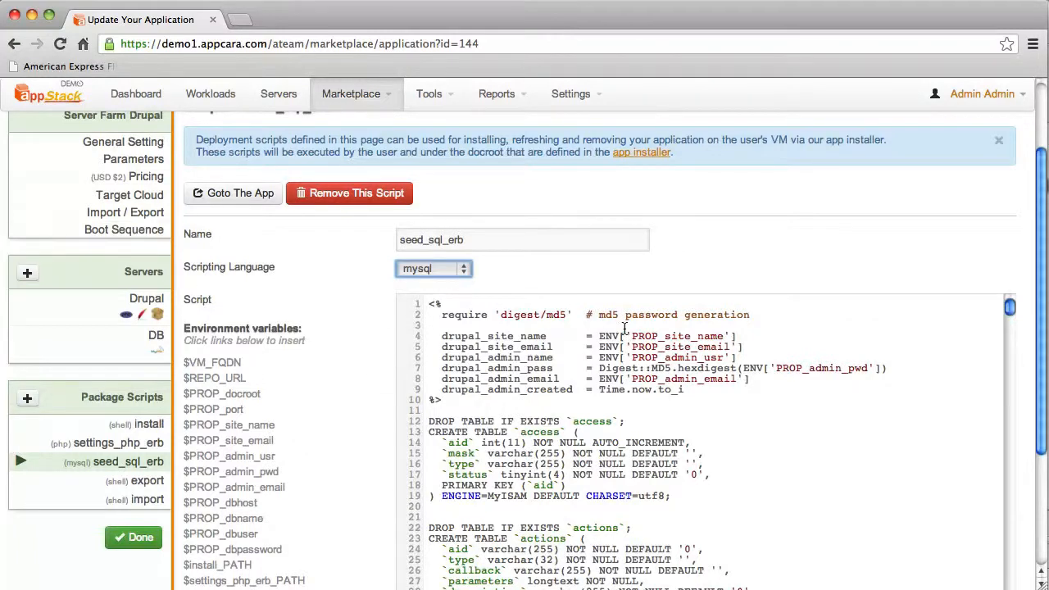
{"action": "scroll", "coordinate": [624, 328], "scroll_direction": "up", "scroll_amount": 2}
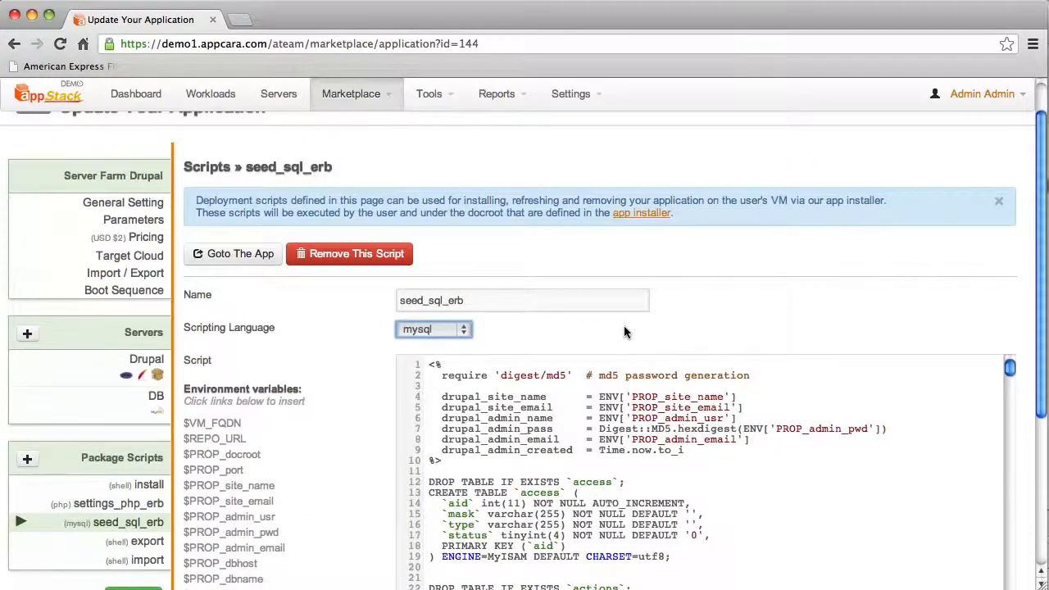
{"action": "scroll", "coordinate": [624, 325], "scroll_direction": "down", "scroll_amount": 4}
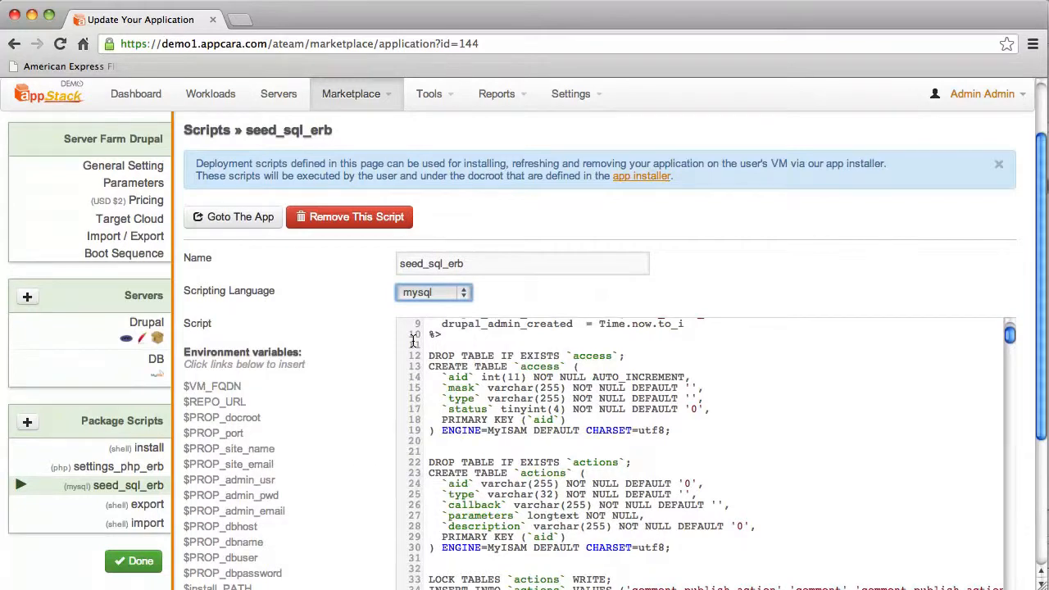
- Return to the Drupal application's general settings and go to the marketplace's Quick App Launch
{"action": "left_click", "coordinate": [139, 174]}
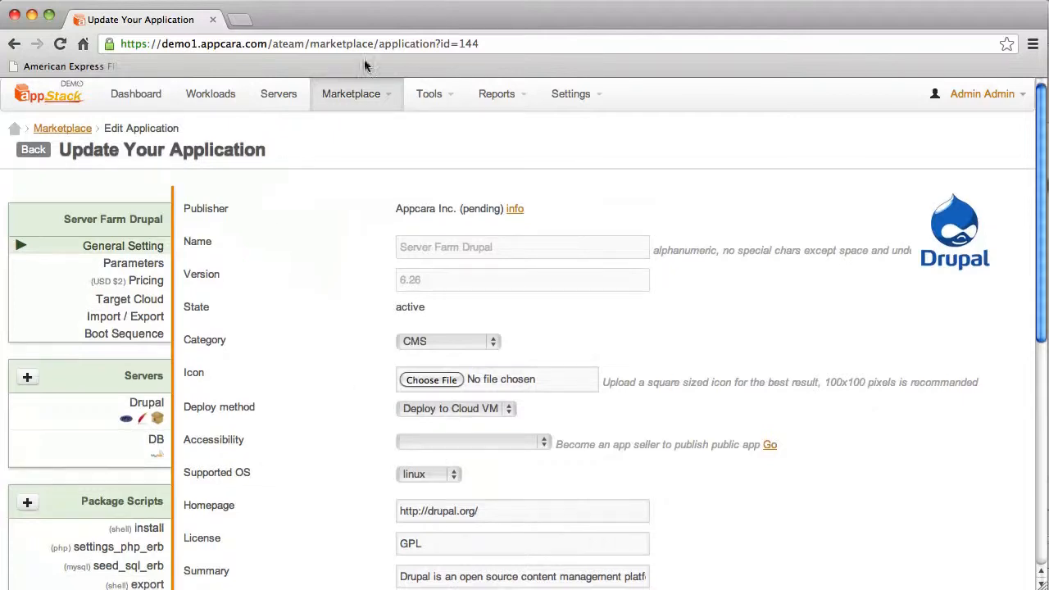
{"action": "left_click", "coordinate": [385, 97]}
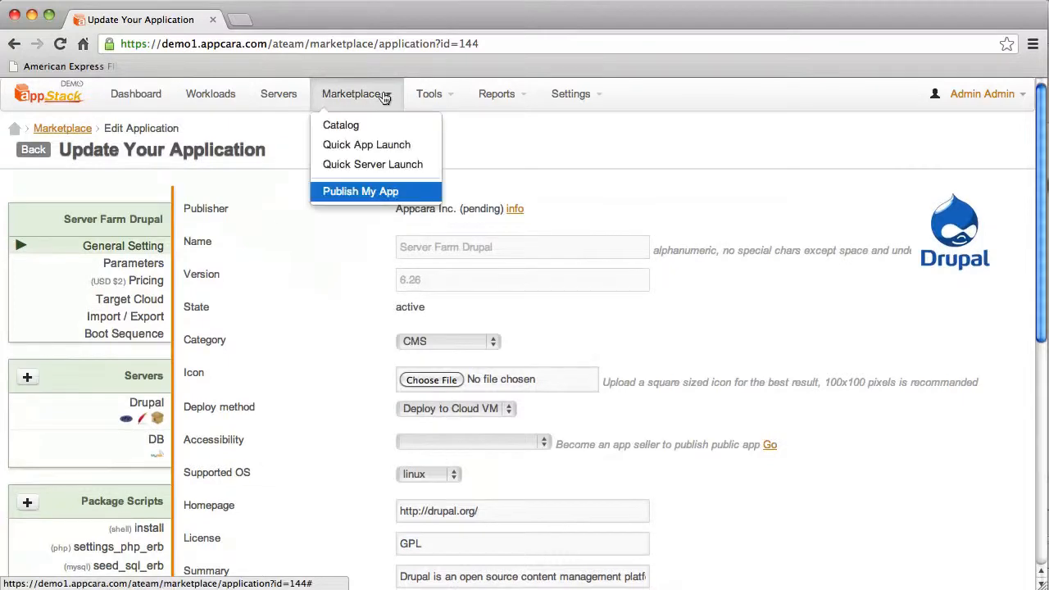
{"action": "left_click", "coordinate": [367, 145]}
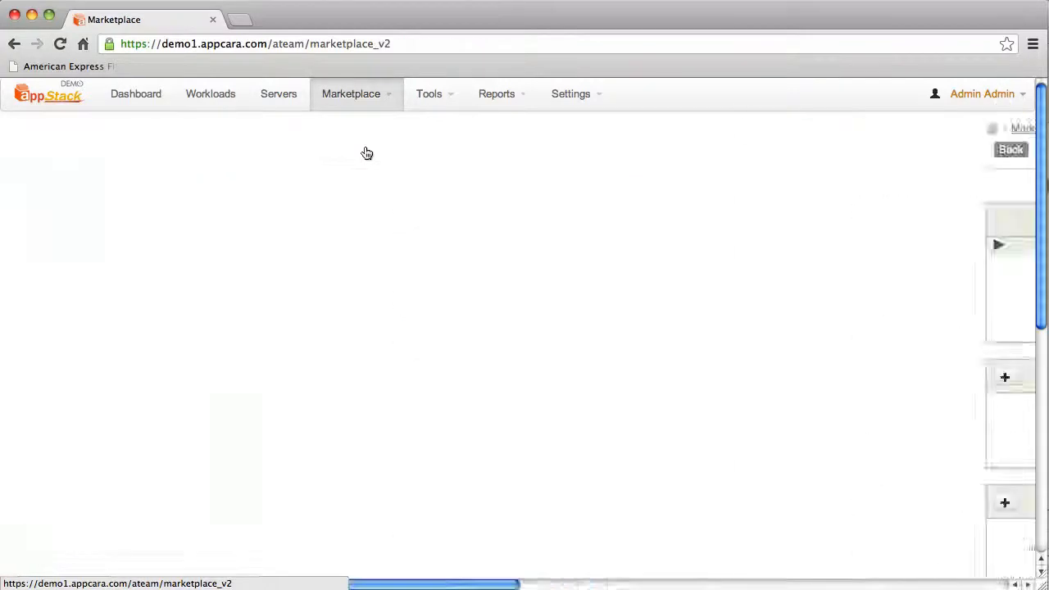
- Select WordPress as the application to launch and CloudPlatform as its deployment cloud target
{"action": "scroll", "coordinate": [218, 223], "scroll_direction": "down", "scroll_amount": 1}
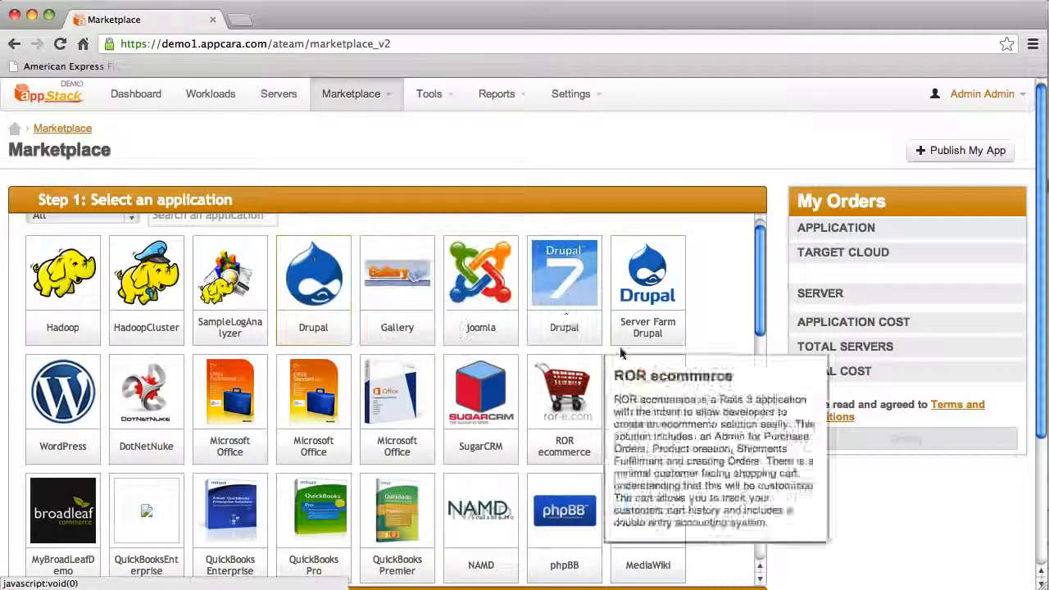
{"action": "left_click", "coordinate": [45, 392]}
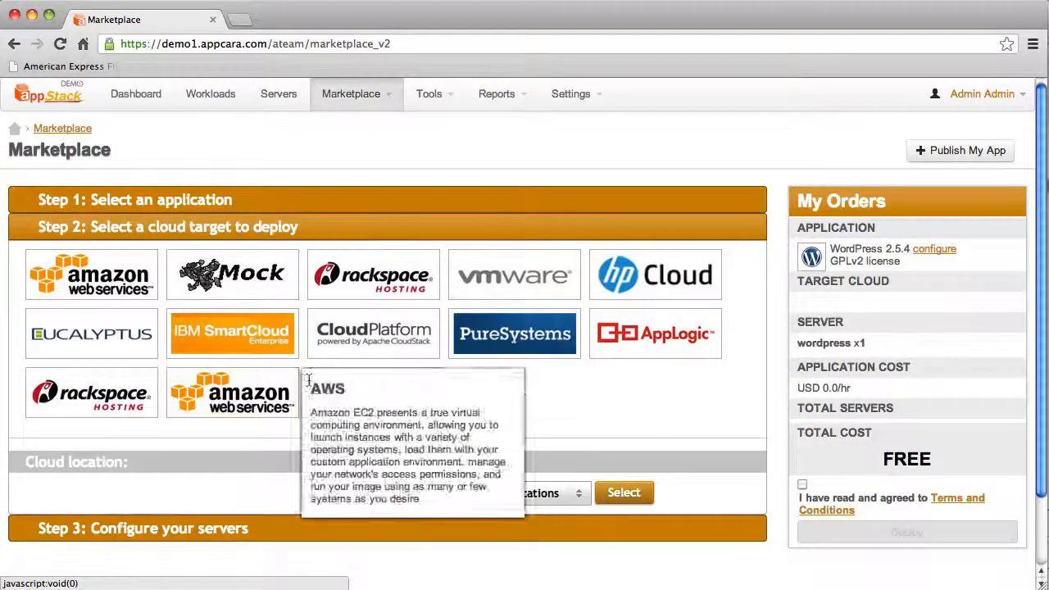
{"action": "left_click", "coordinate": [401, 340]}
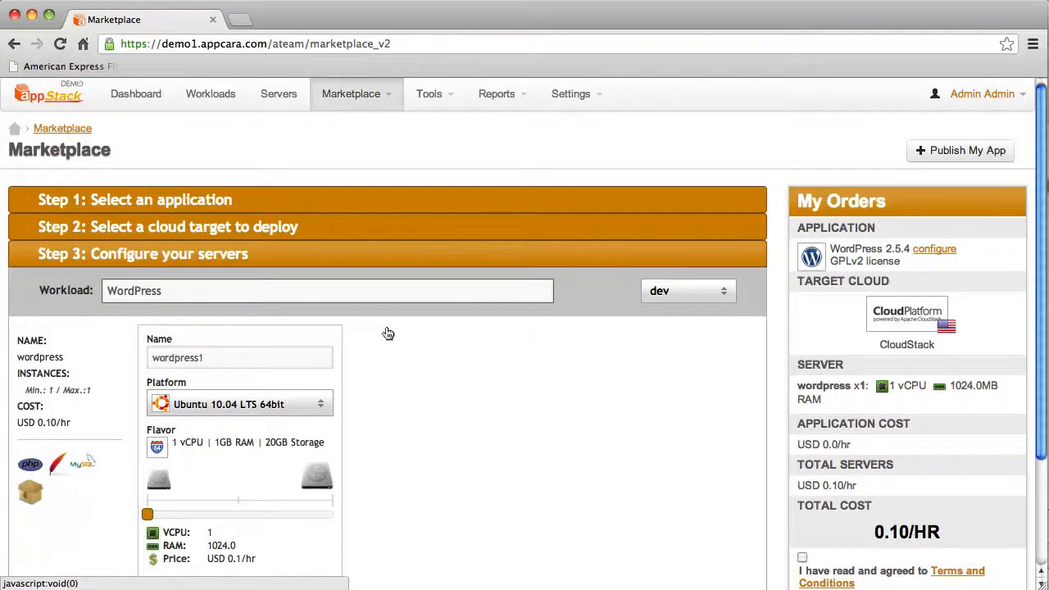
- Set the wordpress1 server's flavor to 1 vCPU, 2GB RAM and 20GB storage
{"action": "scroll", "coordinate": [541, 379], "scroll_direction": "down", "scroll_amount": 2}
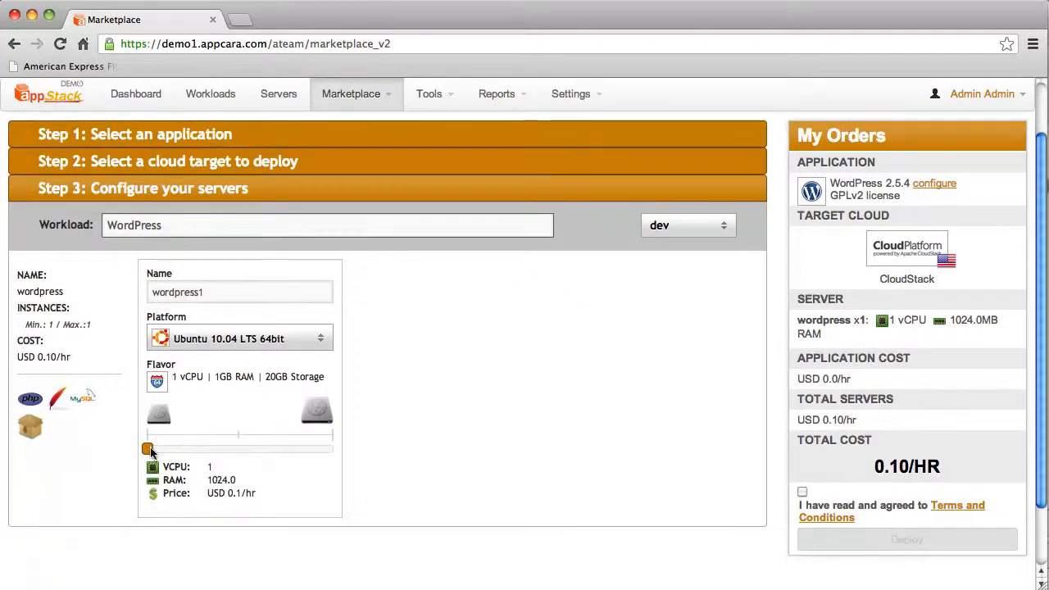
{"action": "left_click_drag", "start_coordinate": [148, 450], "coordinate": [238, 450]}
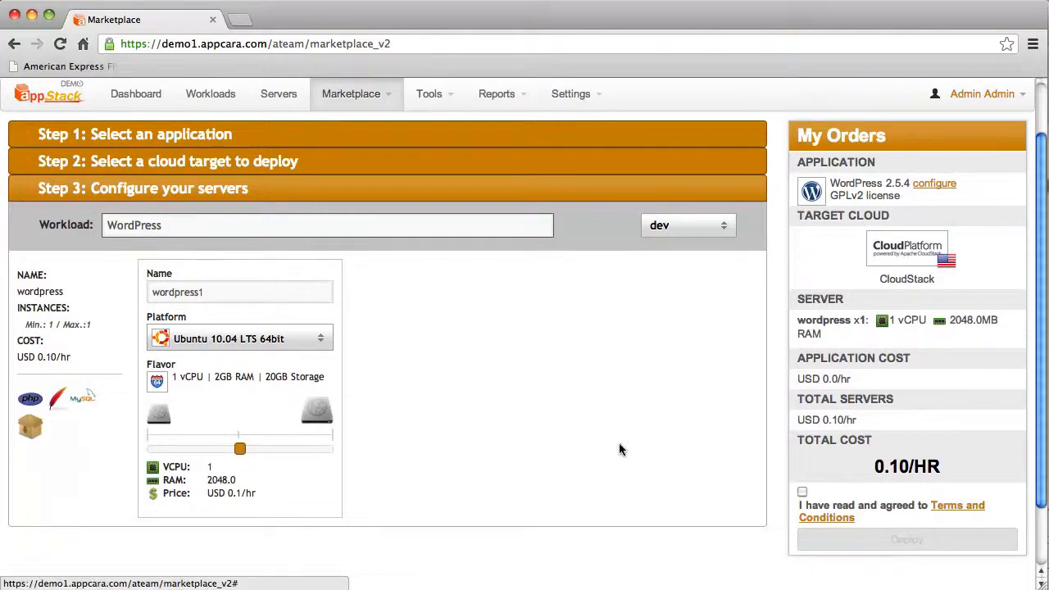
{"action": "scroll", "coordinate": [619, 449], "scroll_direction": "up", "scroll_amount": 2}
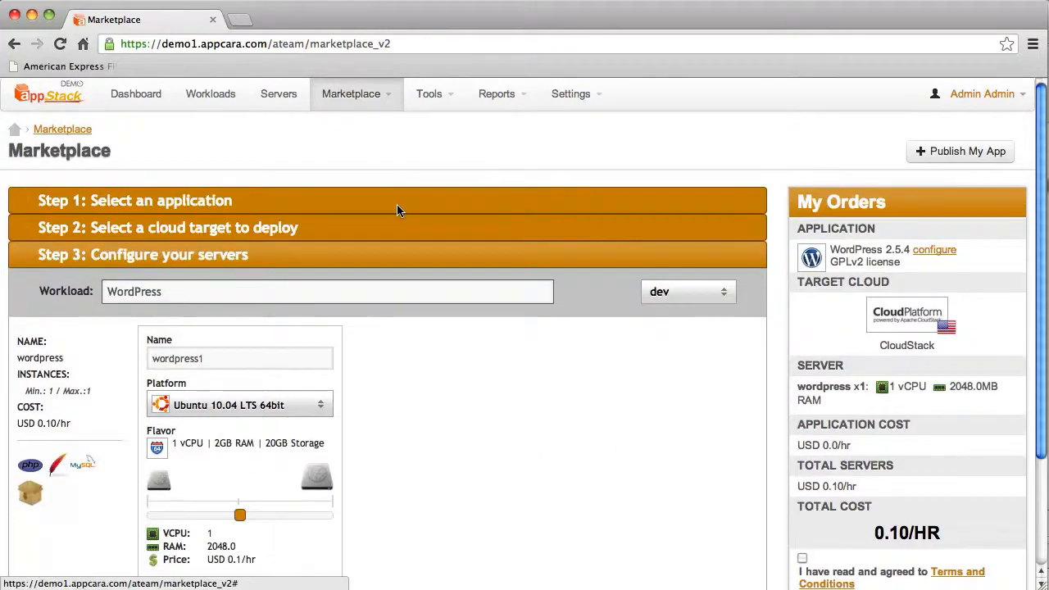